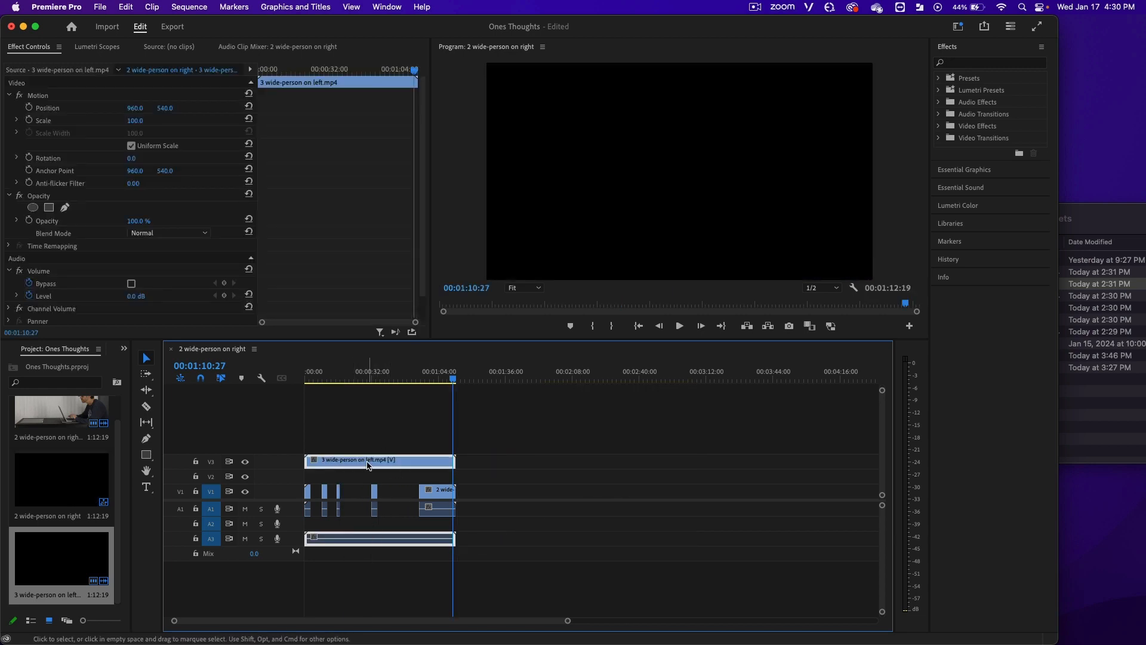
Step: Move the "3 wide-person on left.mp4" clip's video down to track V2 and its audio up to track A2
left_click_drag(367, 466, 373, 477)
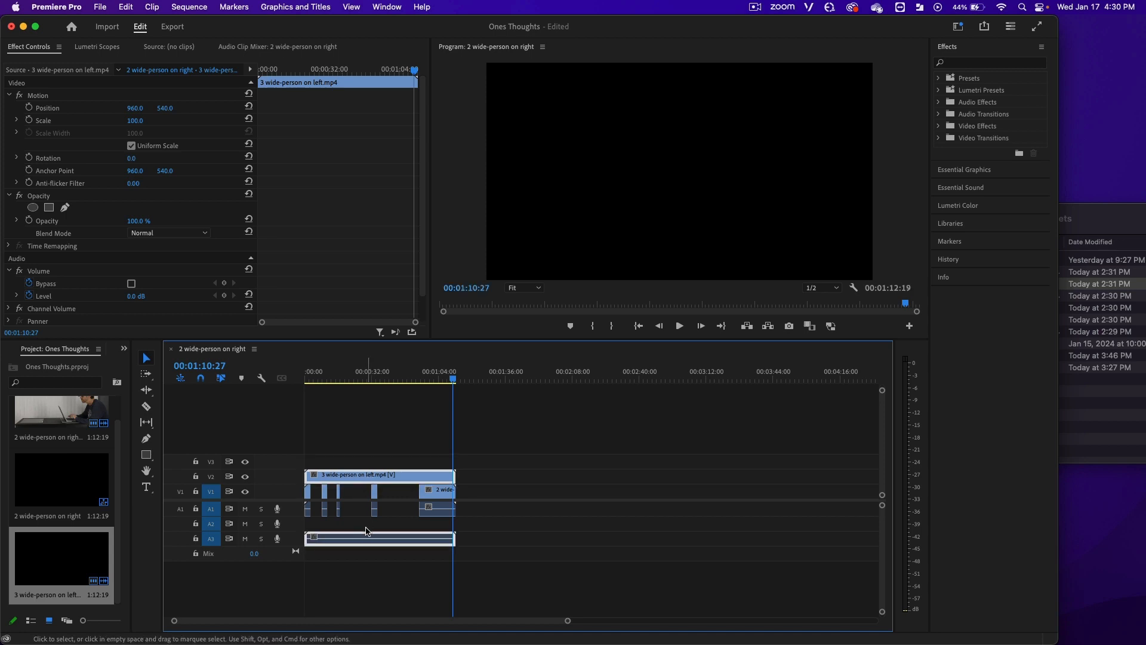
left_click_drag(366, 537, 367, 524)
Step: Split the "3 wide-person on left.mp4" clip on V2 with the Razor tool wherever a clip on V1 starts or ends
left_click_drag(566, 622, 517, 622)
left_click_drag(518, 622, 488, 621)
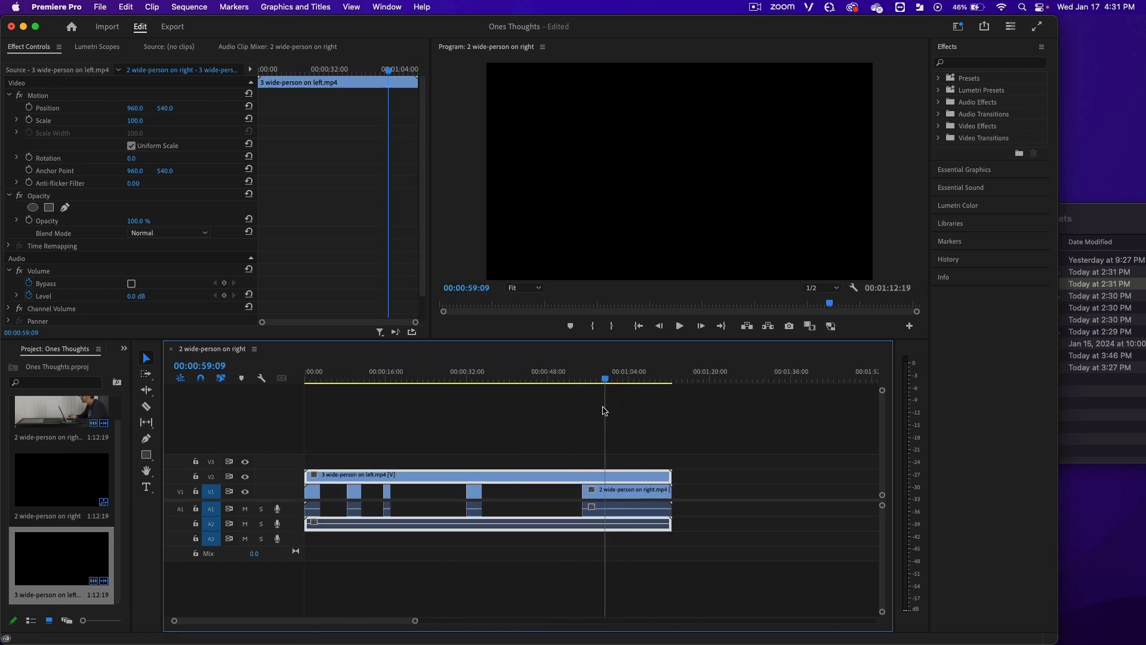
left_click_drag(603, 408, 584, 408)
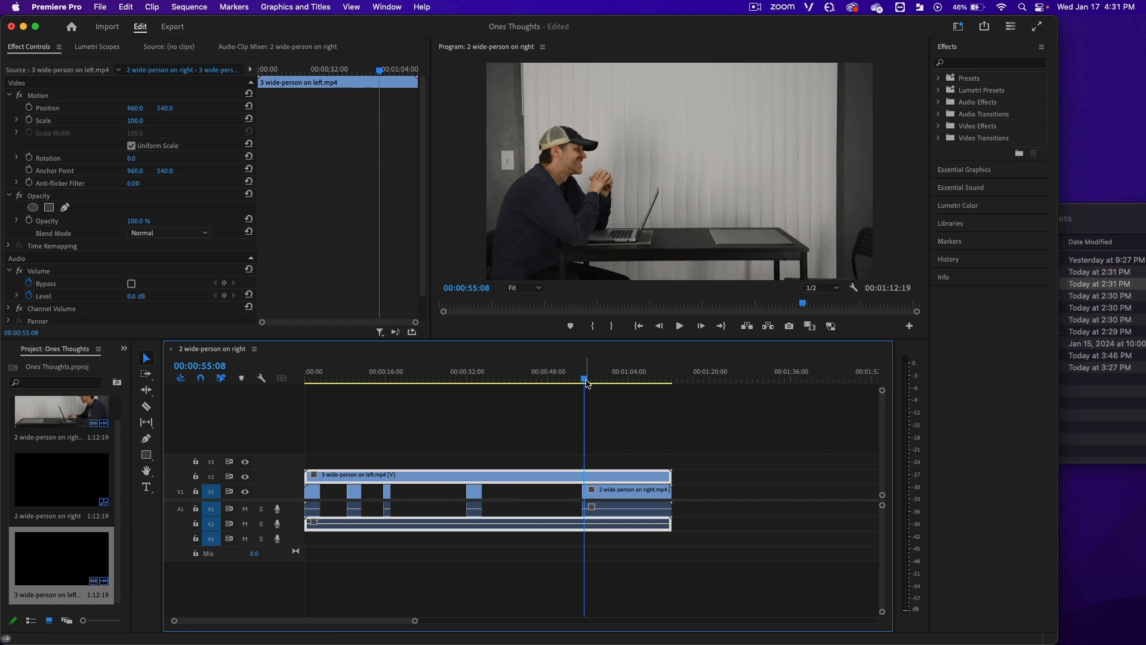
left_click_drag(585, 382, 328, 380)
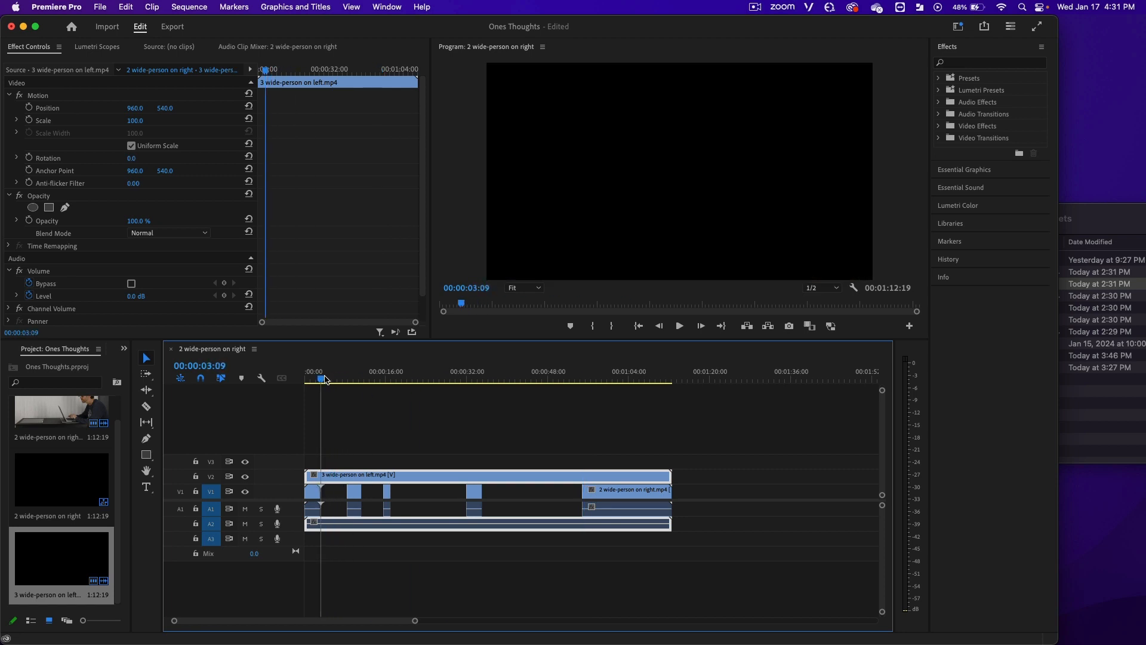
left_click(328, 481)
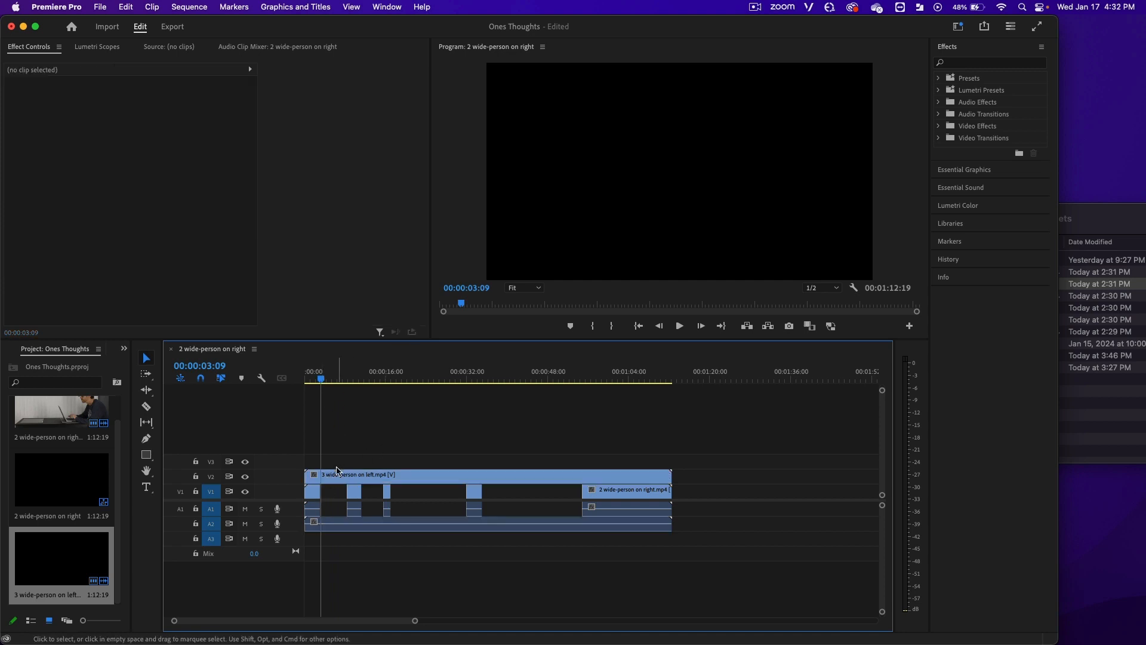
left_click(147, 406)
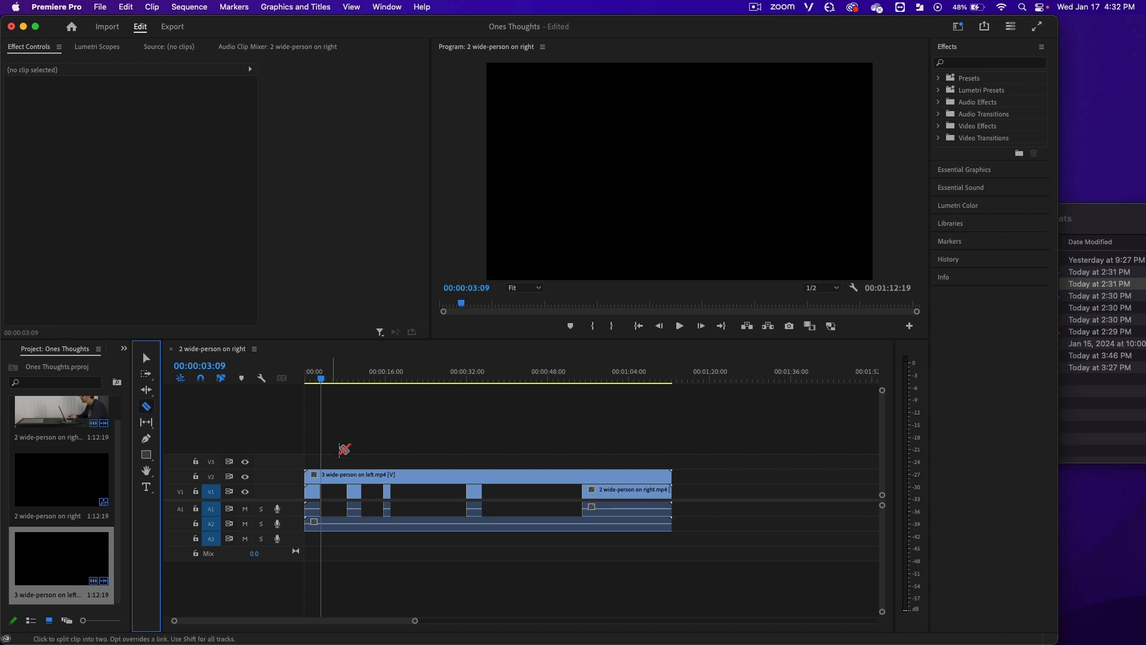
left_click(325, 475)
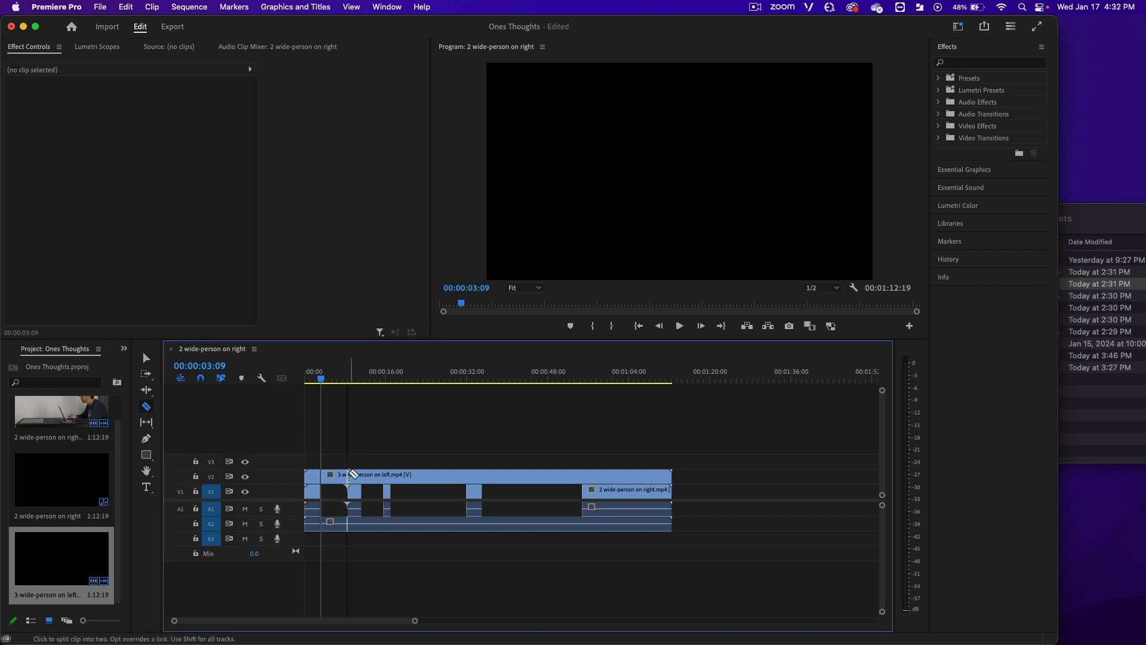
left_click(350, 475)
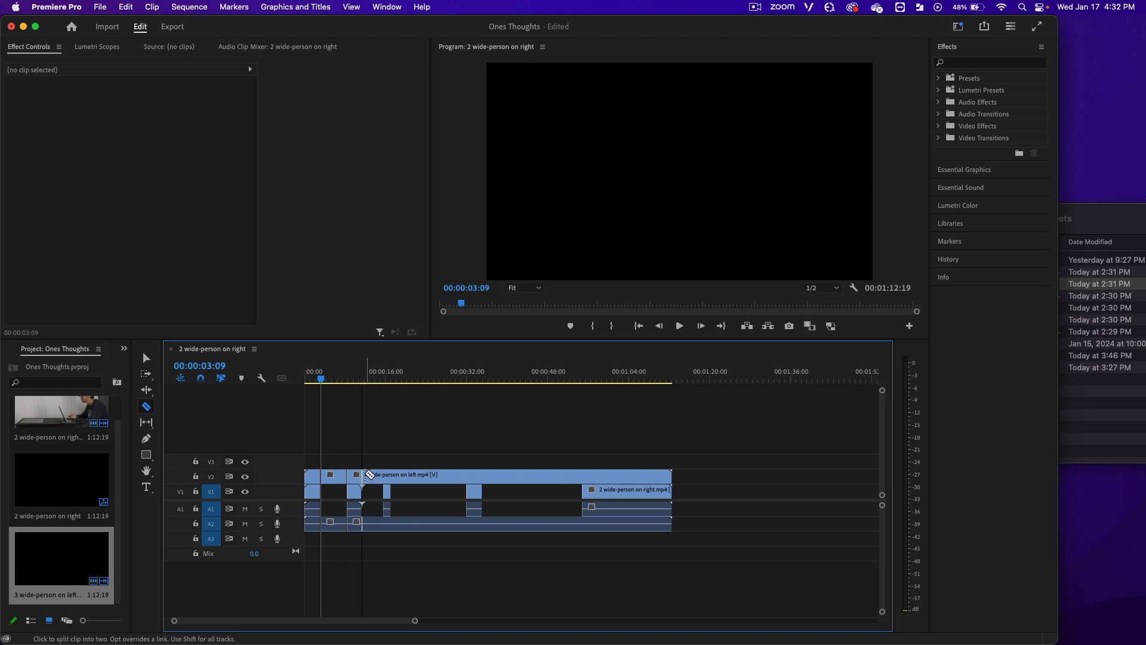
left_click(363, 475)
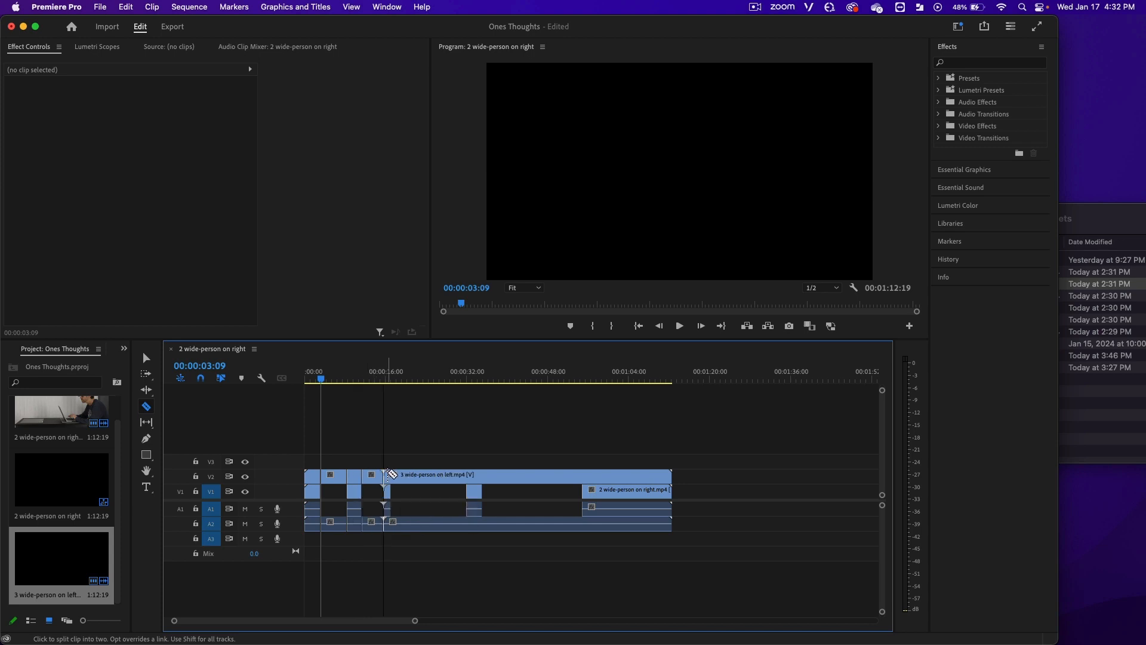
left_click(391, 475)
left_click(467, 475)
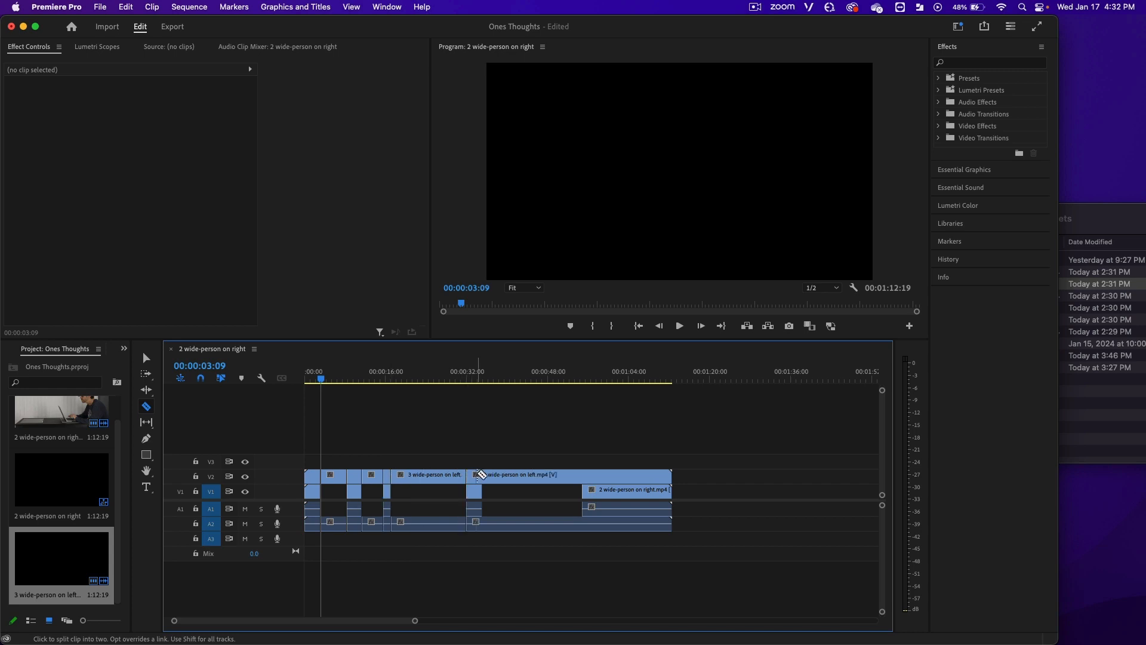
left_click(482, 475)
left_click(584, 475)
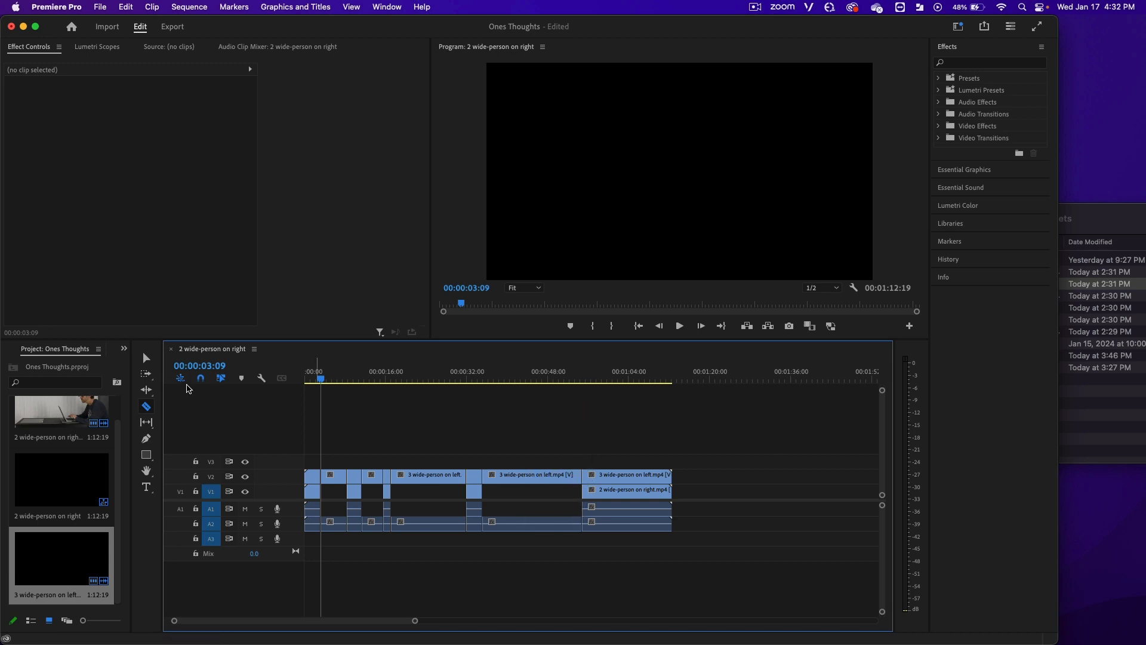
Step: Delete the first four V2 segments, with their audio, before the short V1 clip at about 16 seconds
key("v")
left_click_drag(322, 381, 388, 379)
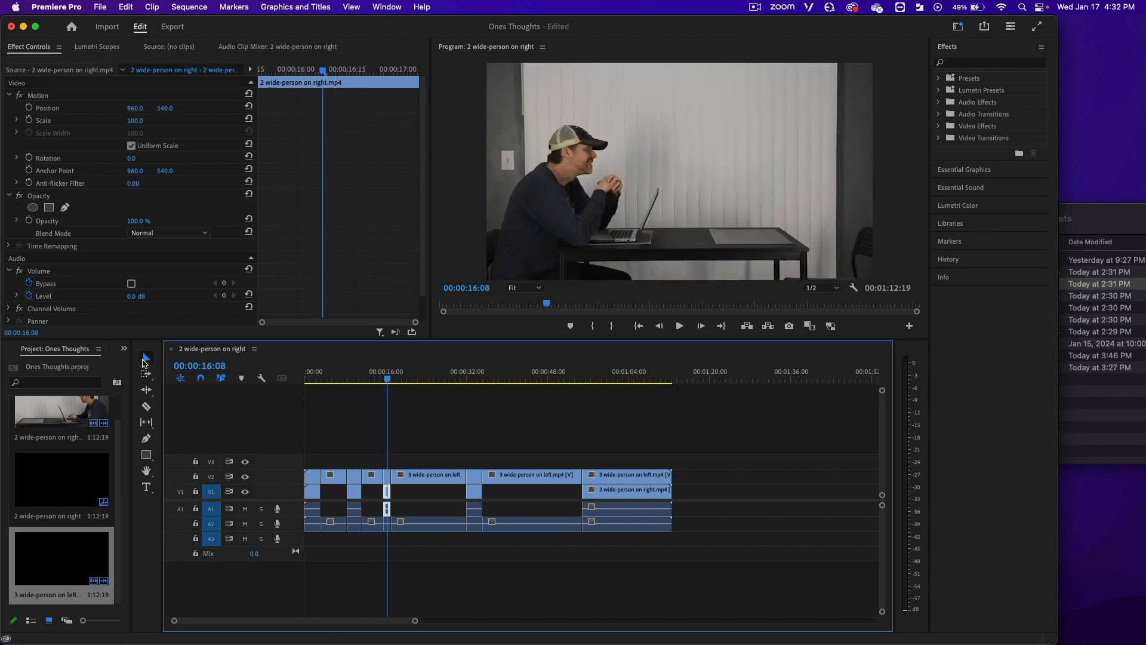
left_click_drag(370, 460, 313, 475)
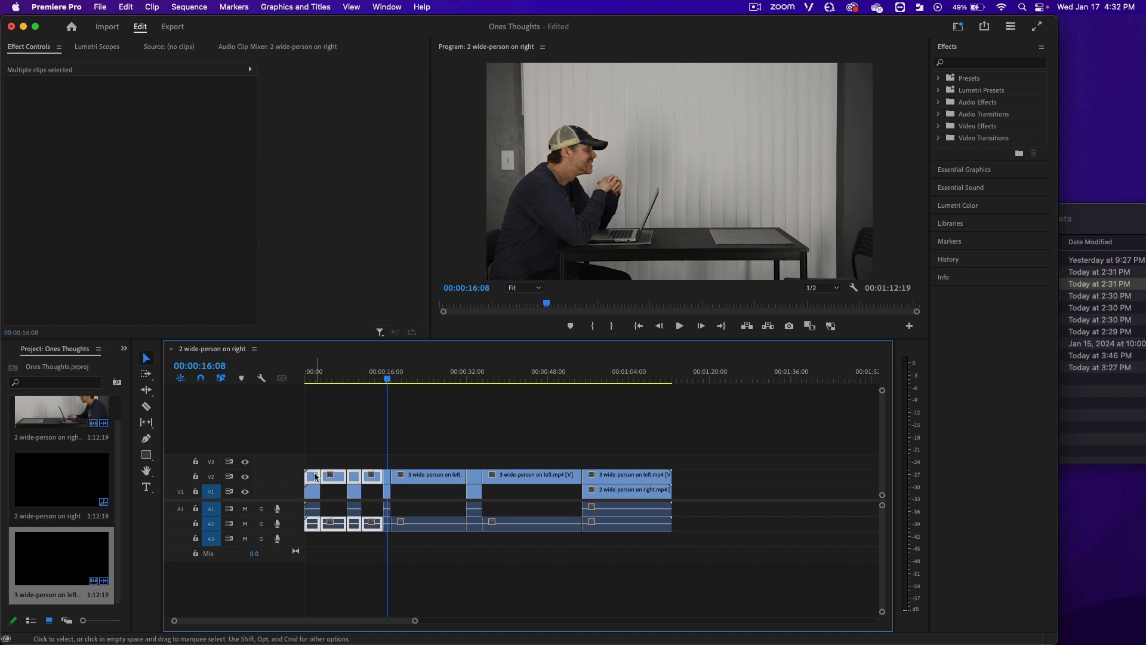
key("Delete")
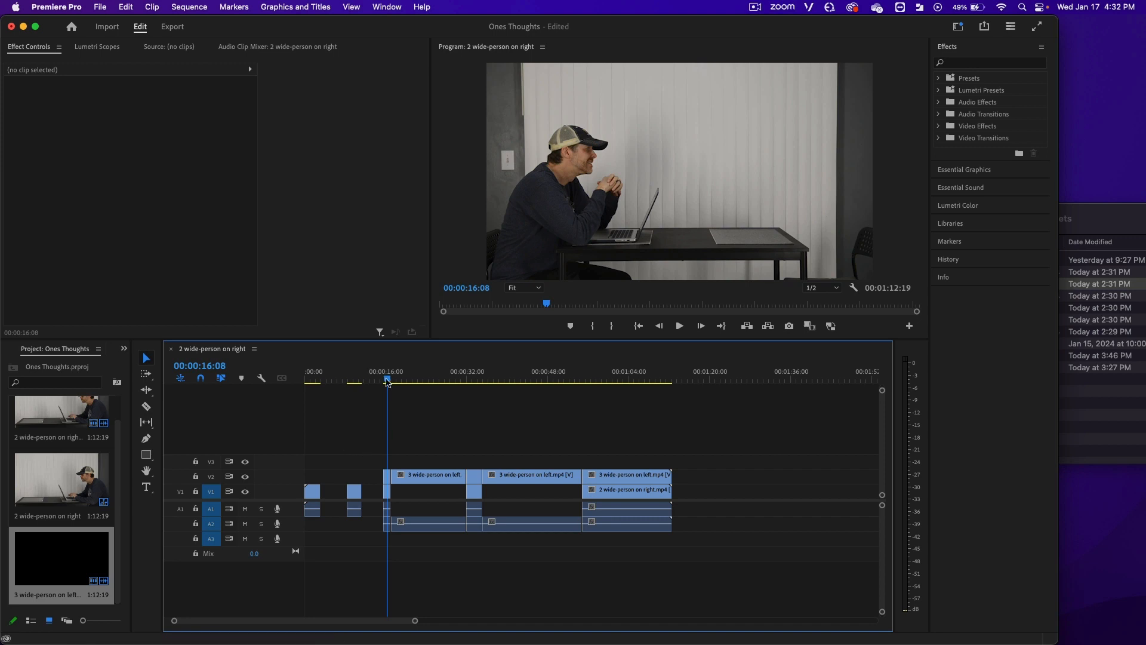
Step: Delete the two long V2 segments, with their audio, over the V1 gaps before and after the clip at about 33 seconds
left_click_drag(388, 380, 472, 391)
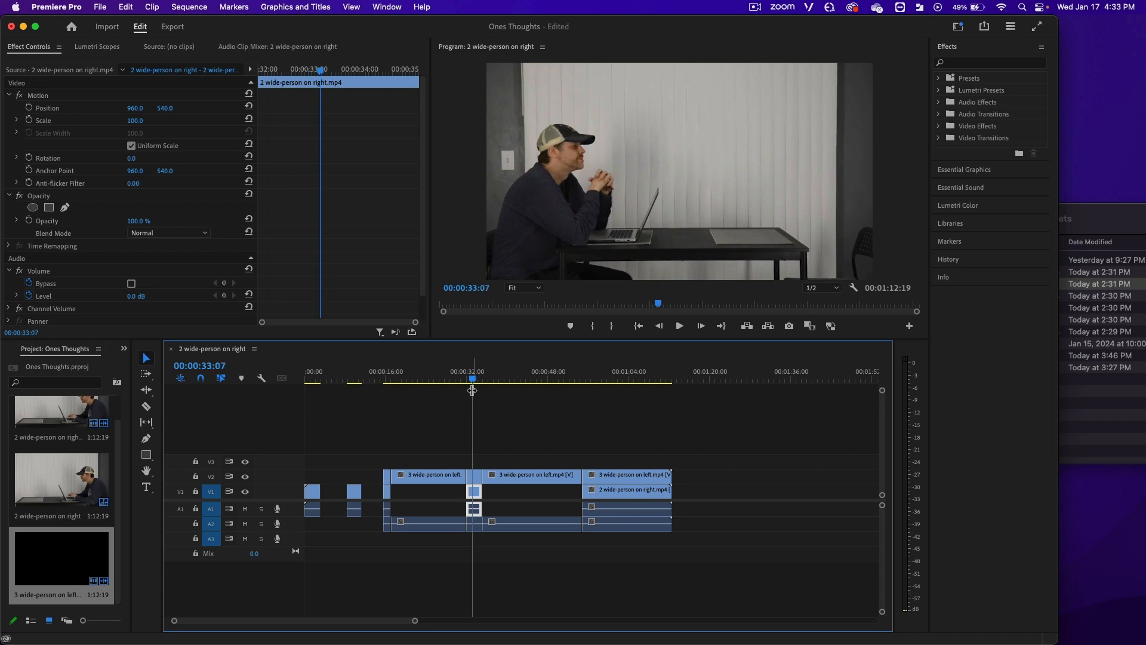
left_click(439, 475)
key("Delete")
left_click_drag(477, 388, 573, 391)
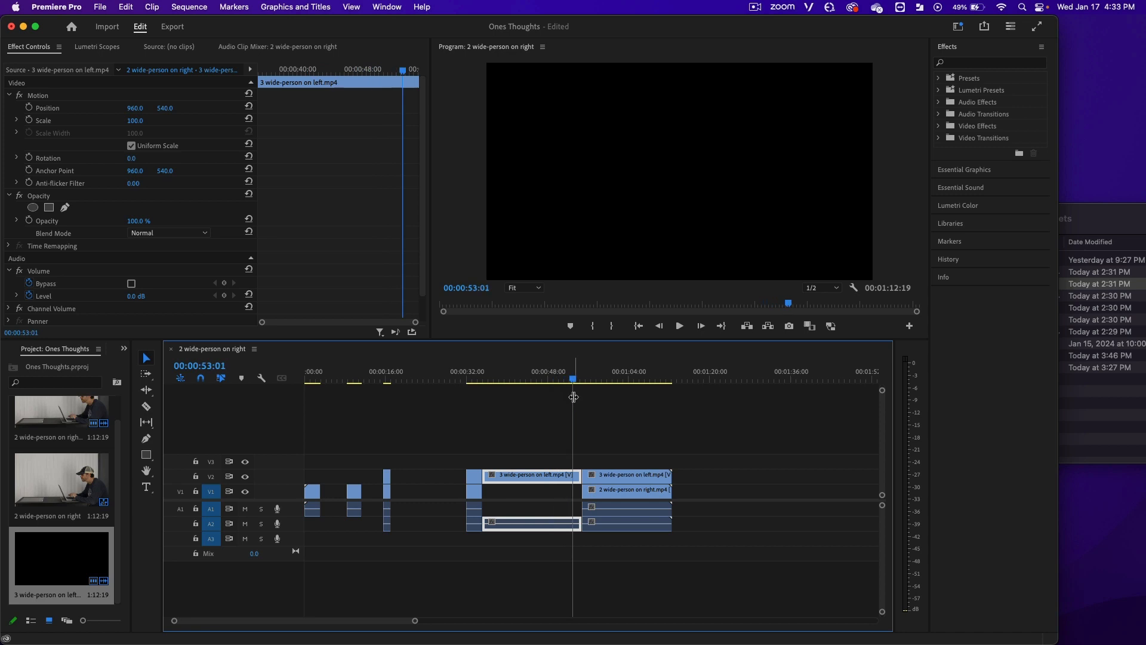
key("Delete")
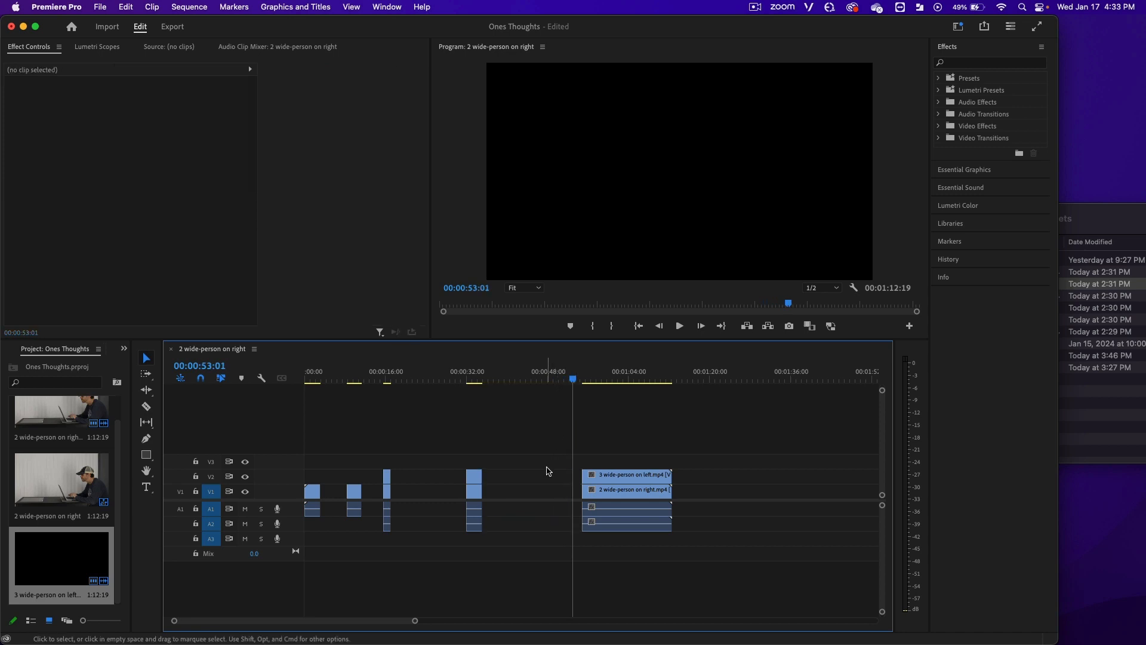
Step: Split the last "3 wide-person on left.mp4" segment on V2 at 00:00:56:08
mouse_move(573, 382)
left_mouse_down()
mouse_move(668, 384)
mouse_move(589, 382)
left_mouse_up()
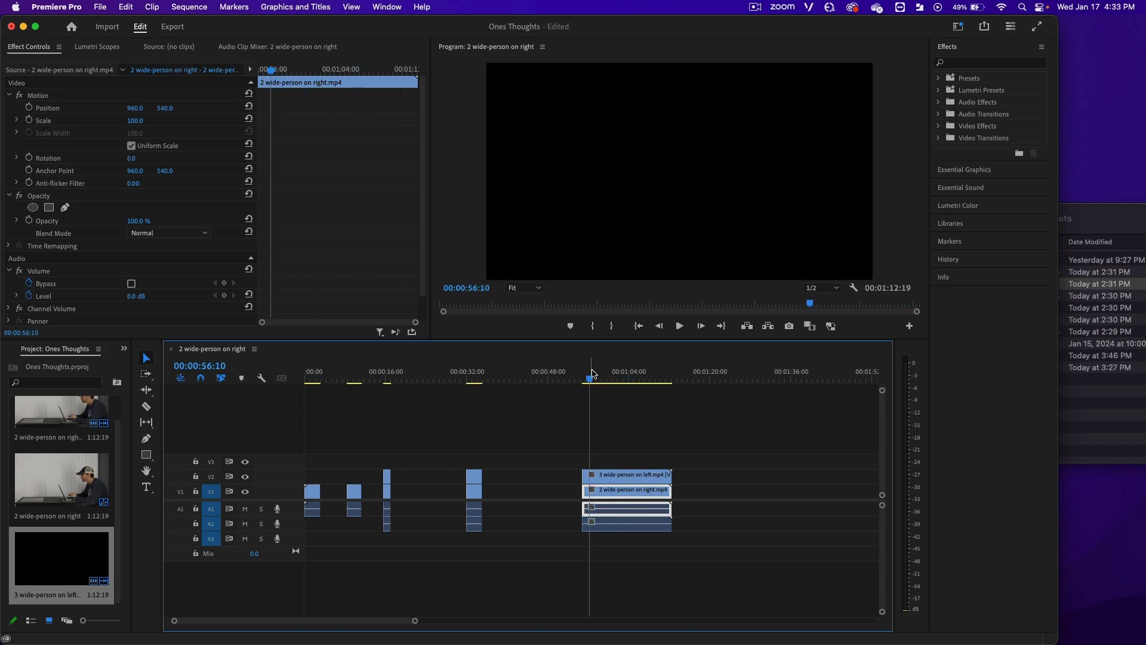
key("Left")
key("Left")
key("Right")
key("Left")
key("Right")
key("Left")
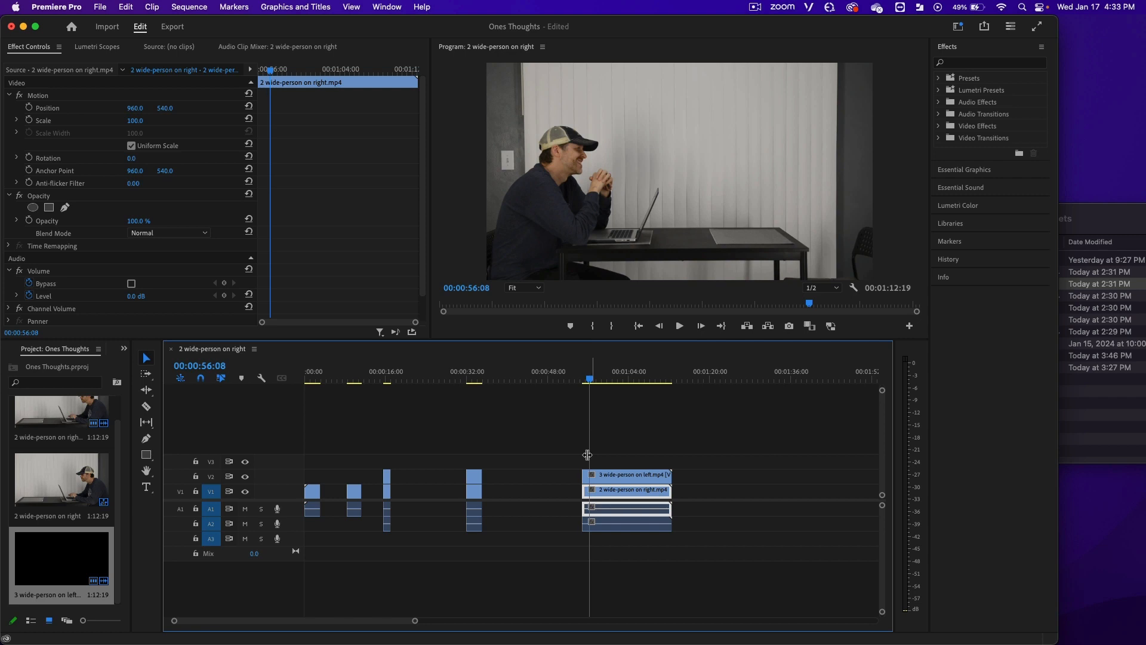
left_click(146, 406)
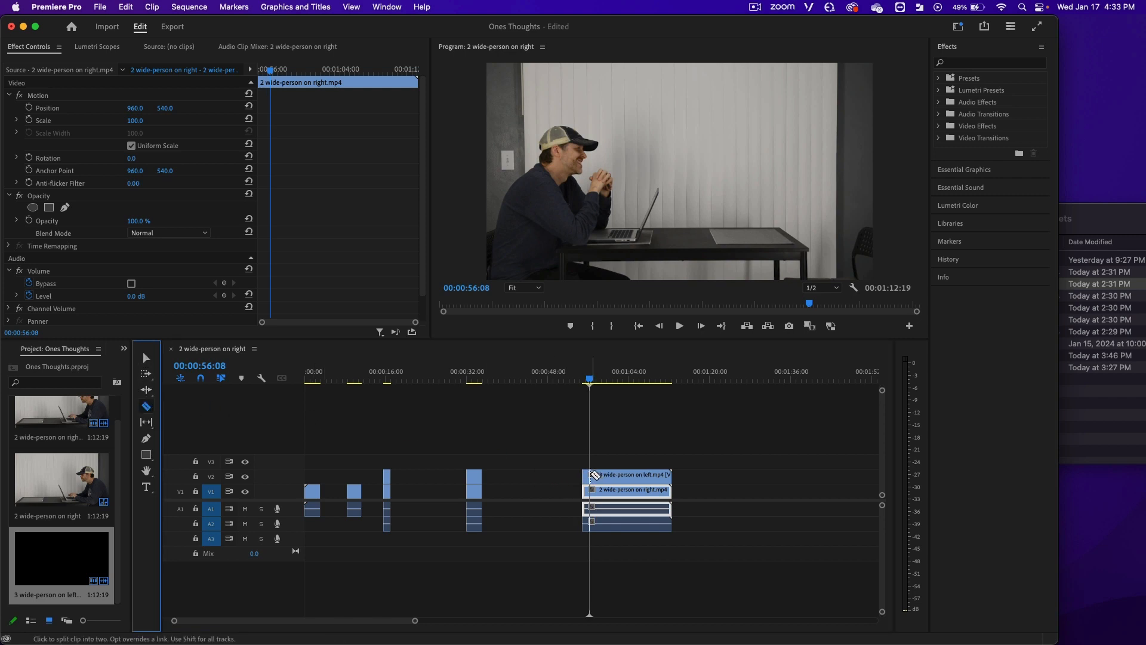
left_click(597, 475)
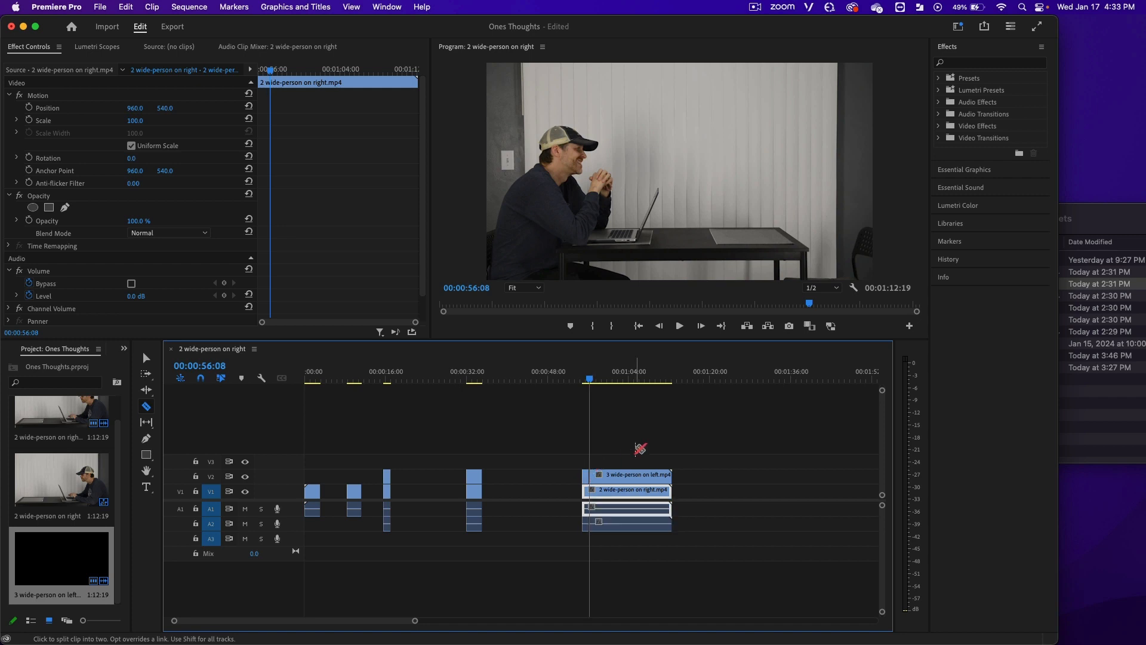
Step: Delete the part of the last V2 segment after 00:00:56:08 together with its audio
key("v")
left_click(622, 480)
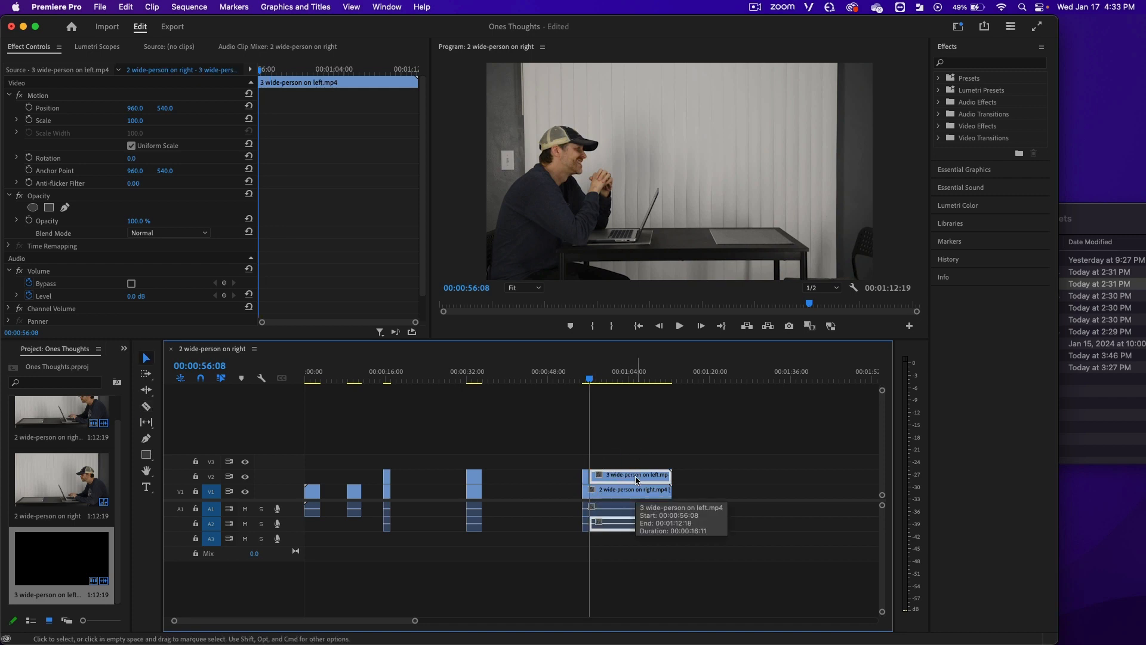
key("Delete")
Step: Select the V2 segment at 00:00:33:18 and choose the Effects workspace
left_click(586, 379)
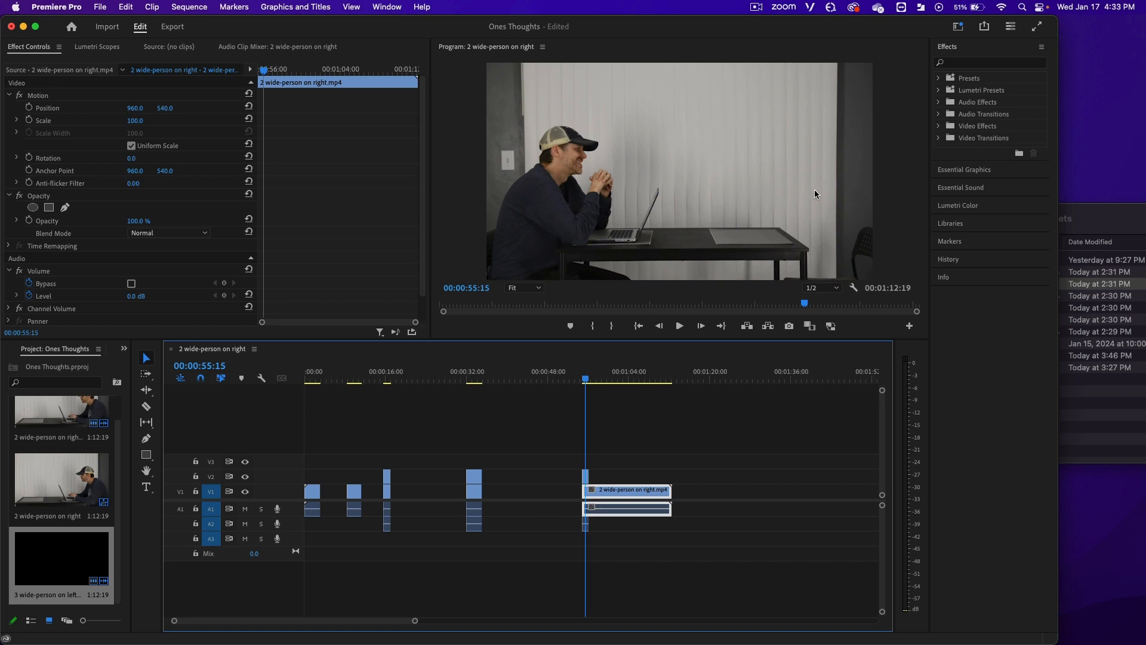
left_click(475, 376)
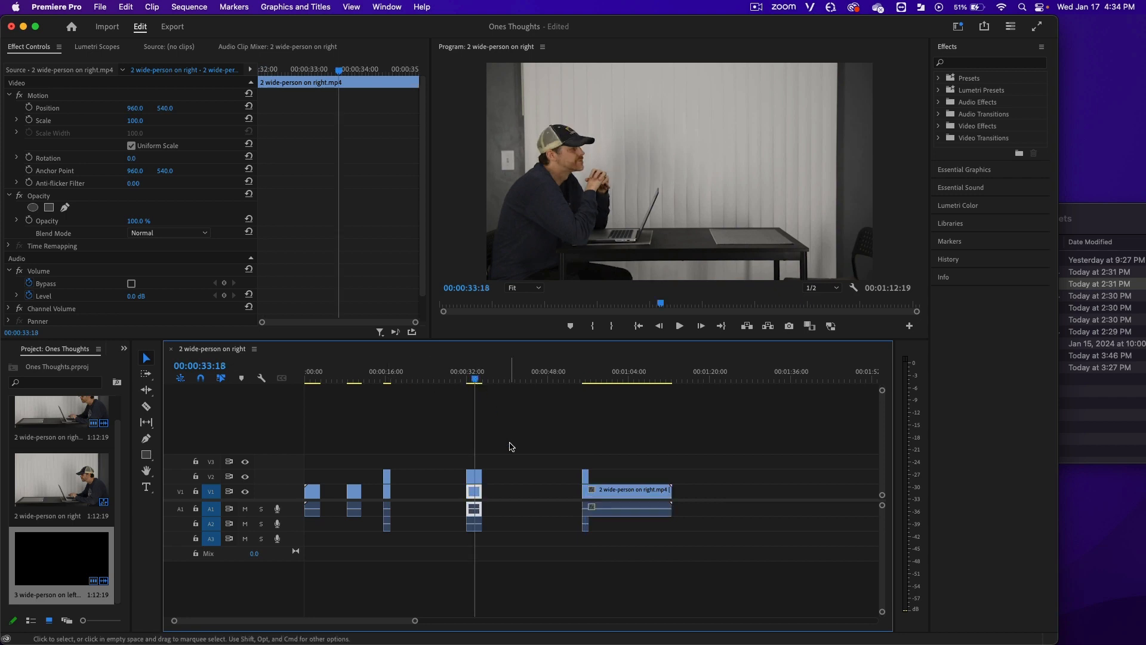
left_click(476, 476)
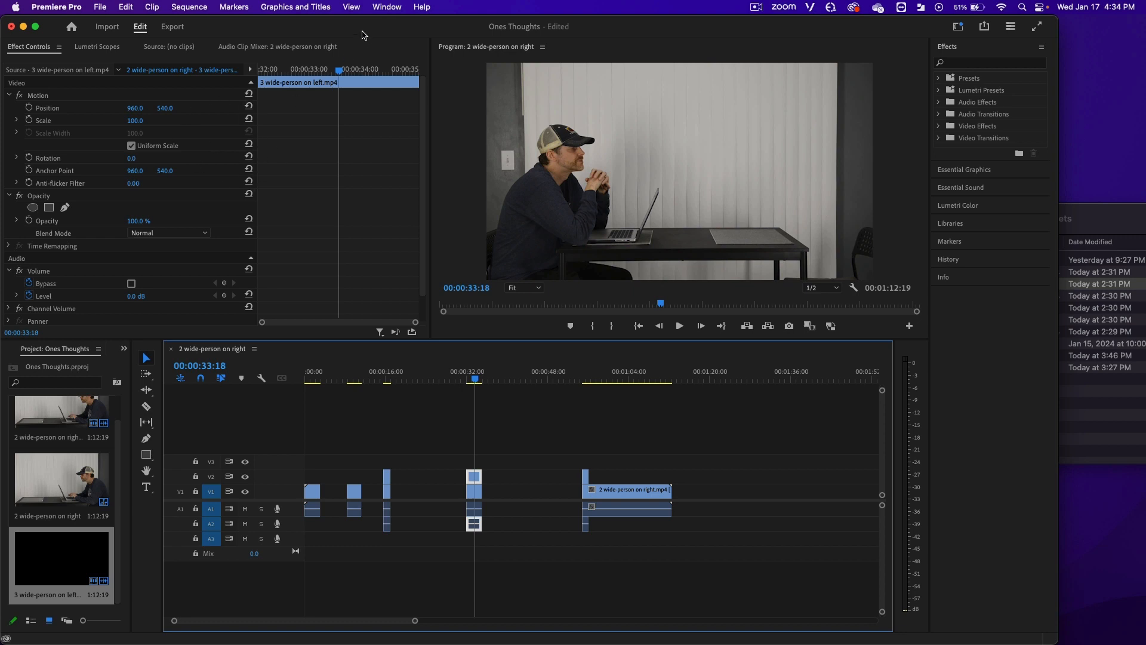
left_click(387, 6)
mouse_move(418, 25)
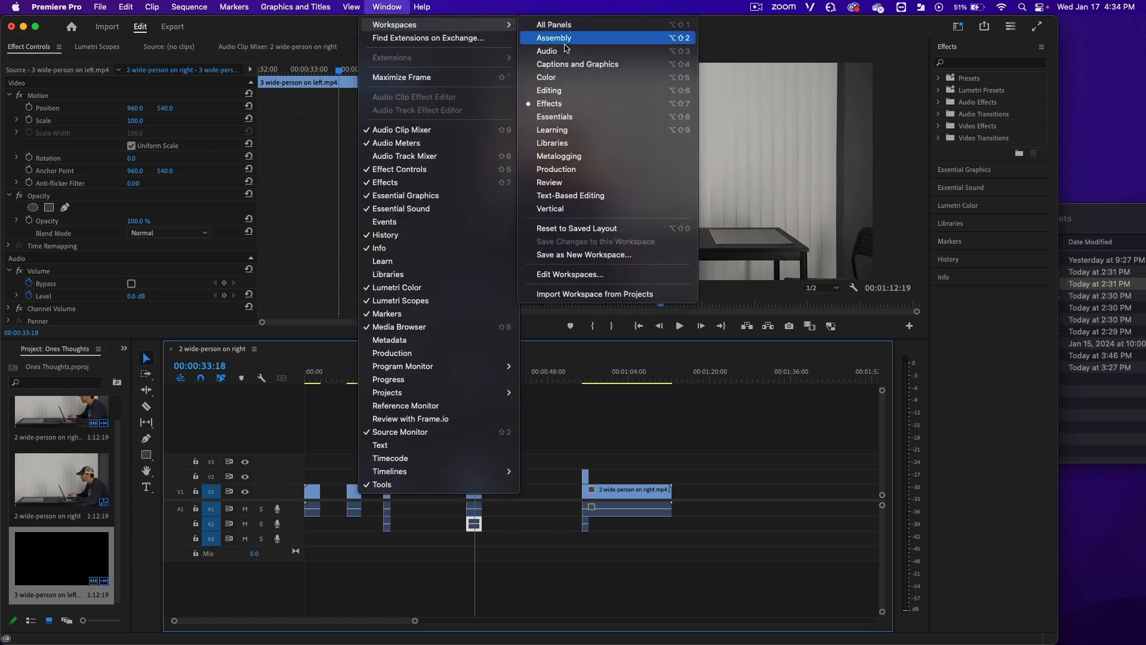
left_click(552, 103)
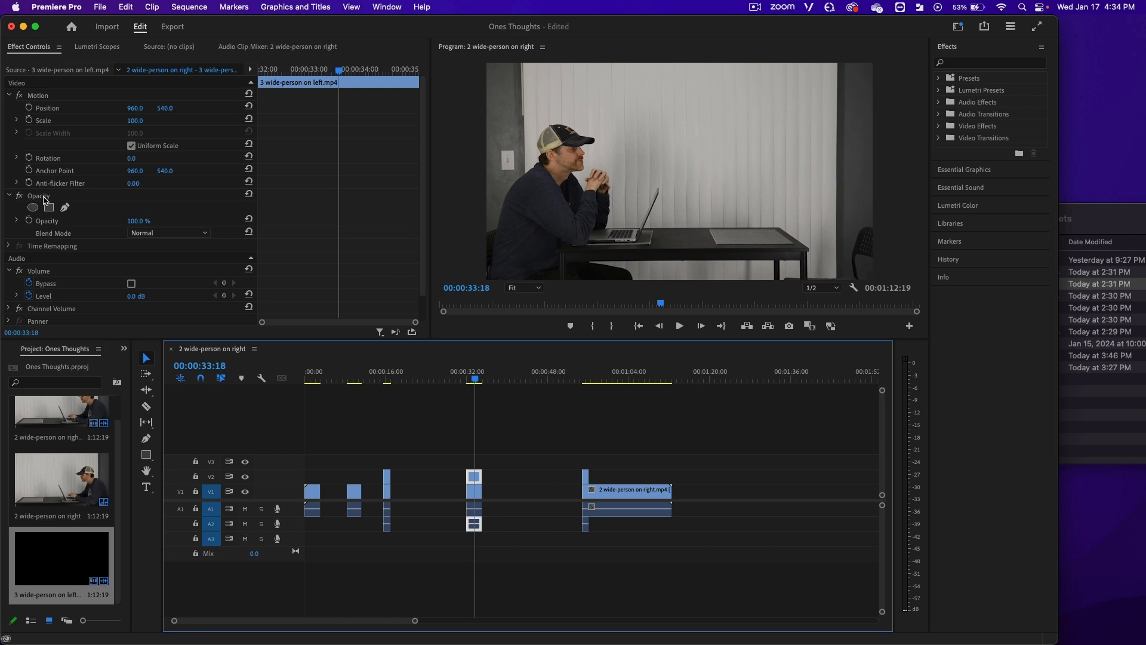
Step: Draw a closed four-point Opacity pen mask around the left half of the frame, with its inner edge down the middle
left_click(9, 195)
left_click(9, 196)
left_click(84, 197)
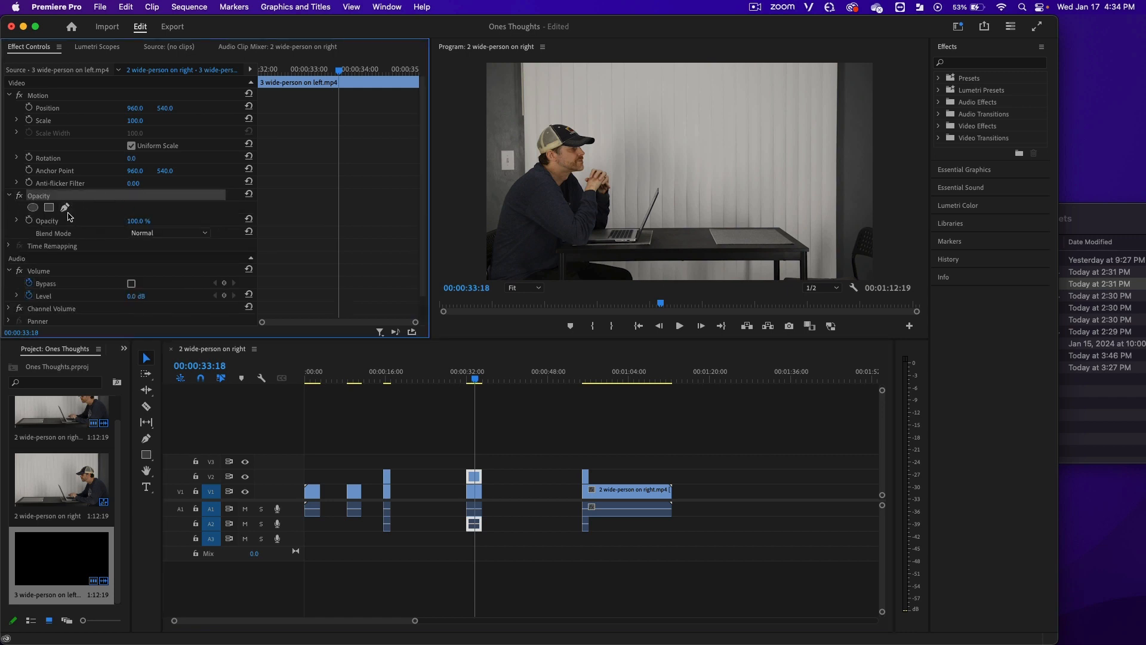
left_click(64, 207)
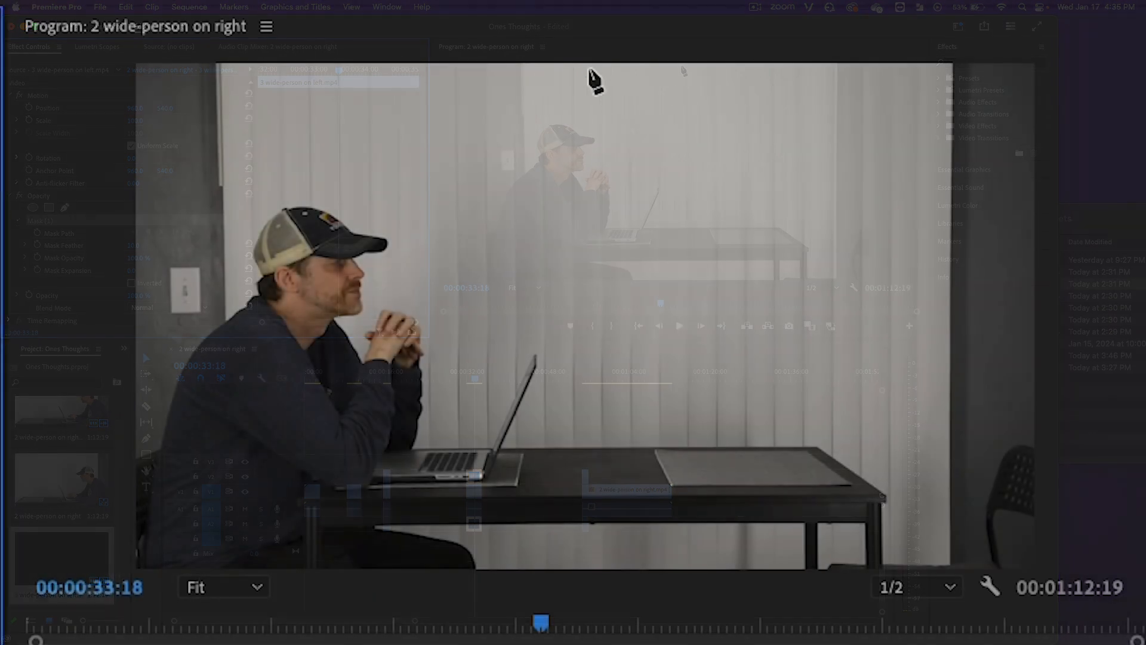
left_click(682, 67)
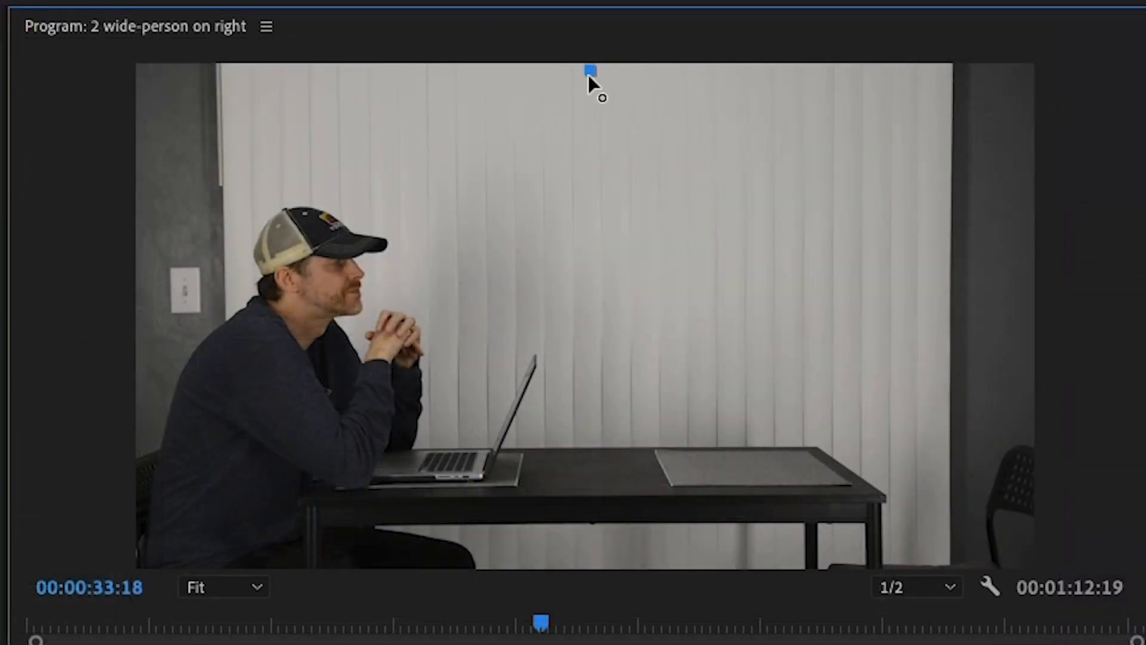
left_click(589, 562)
left_click(143, 563)
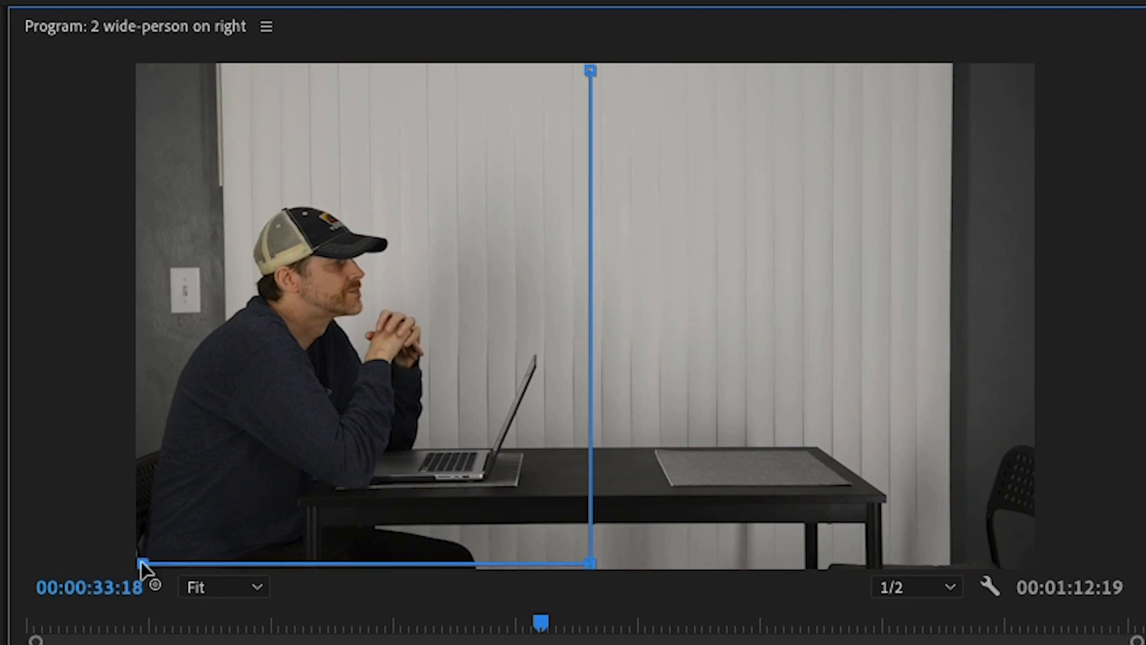
left_click(142, 69)
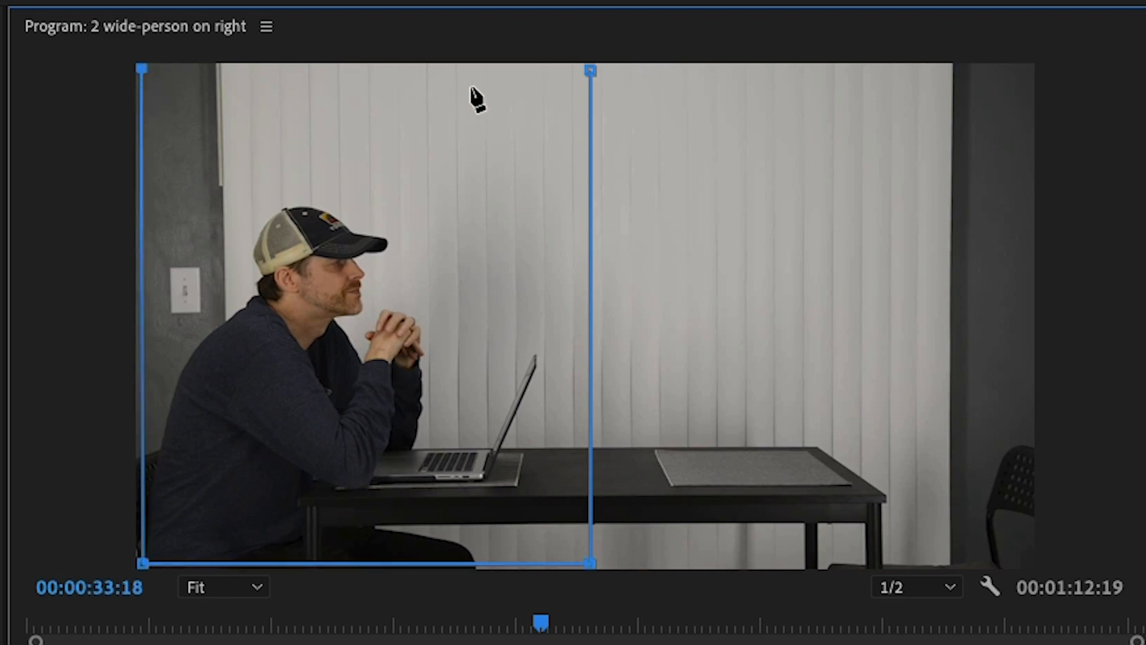
left_click(590, 70)
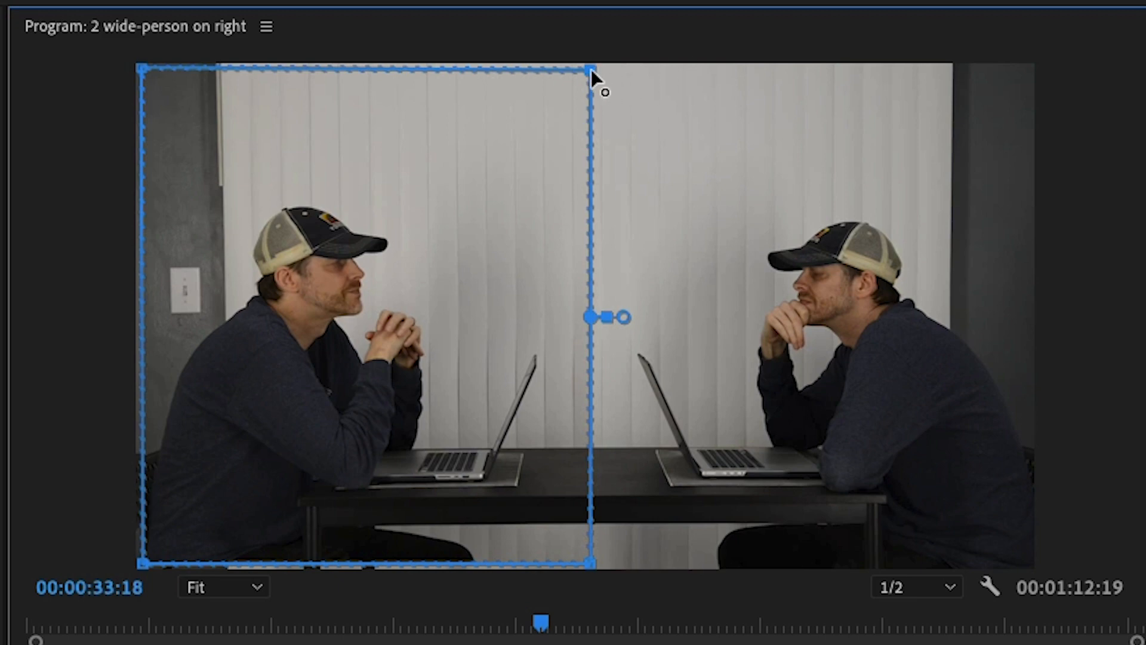
Step: Move the four mask corners just beyond the frame edges and increase the mask feather to 72
left_click_drag(591, 69, 594, 44)
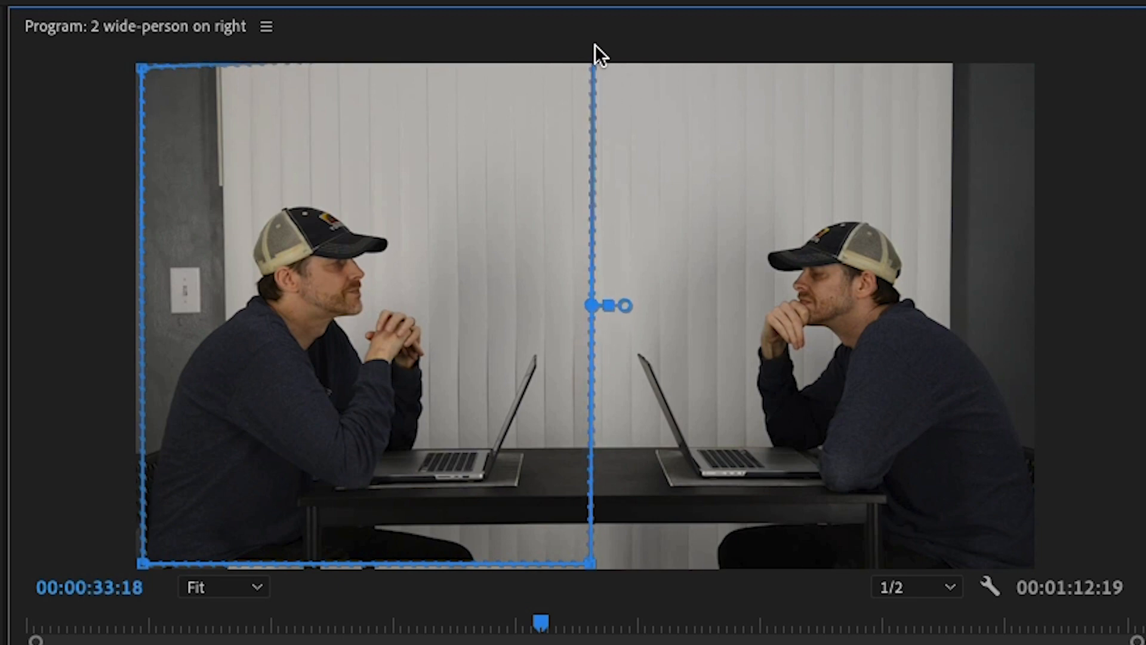
left_click_drag(138, 67, 126, 51)
left_click_drag(141, 563, 122, 588)
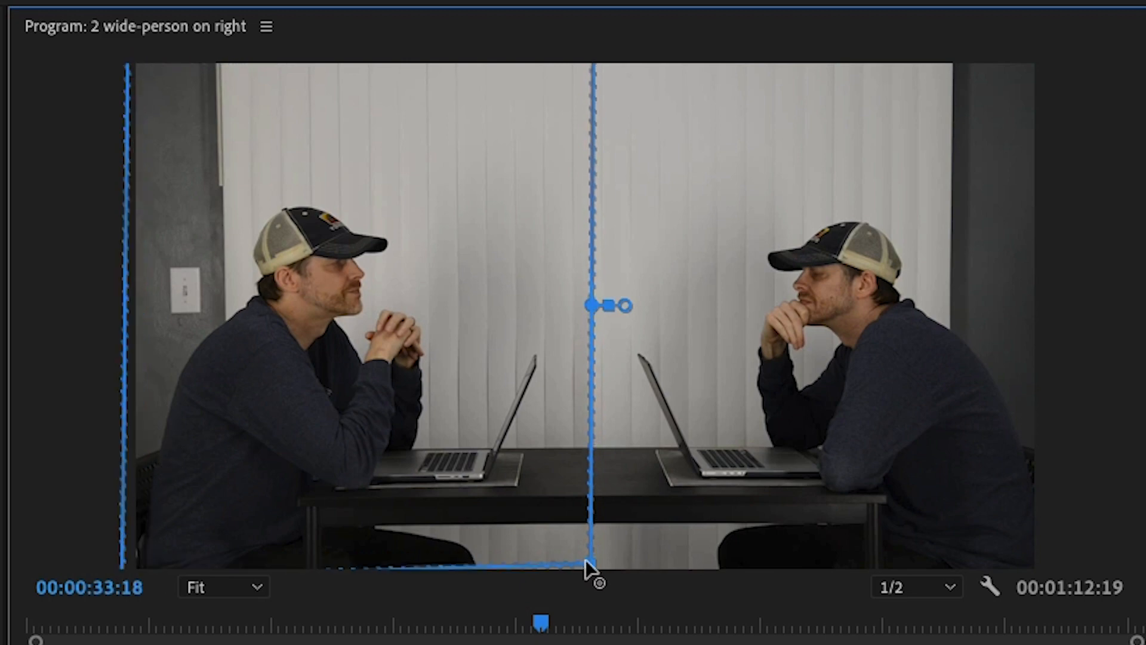
left_click_drag(586, 561, 603, 585)
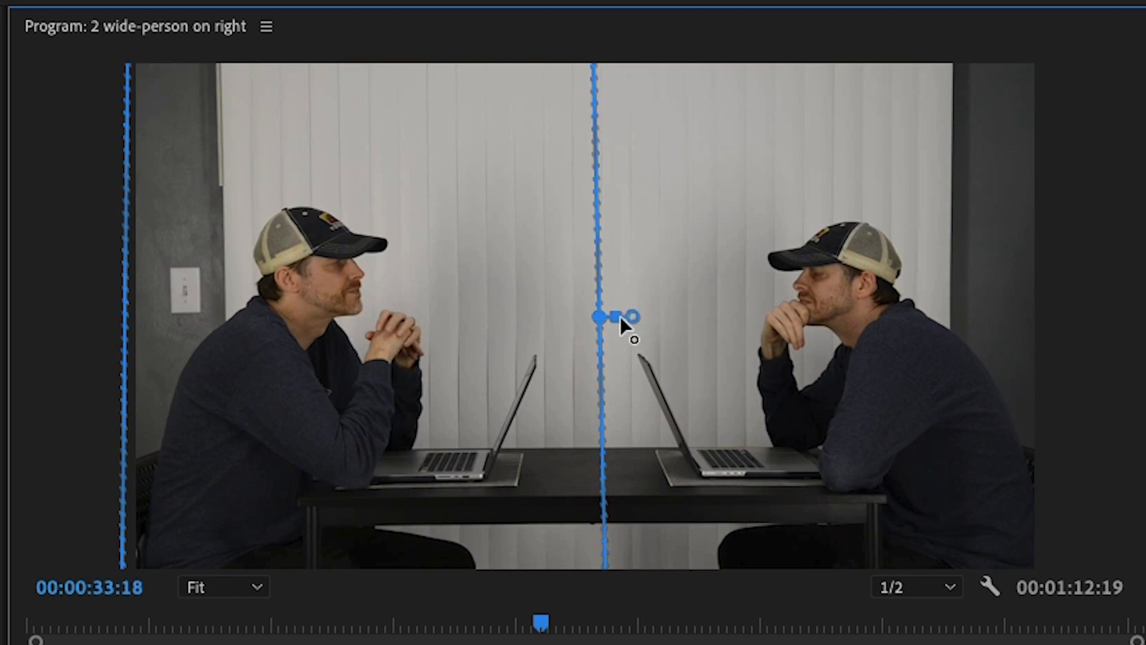
left_click_drag(633, 314, 639, 313)
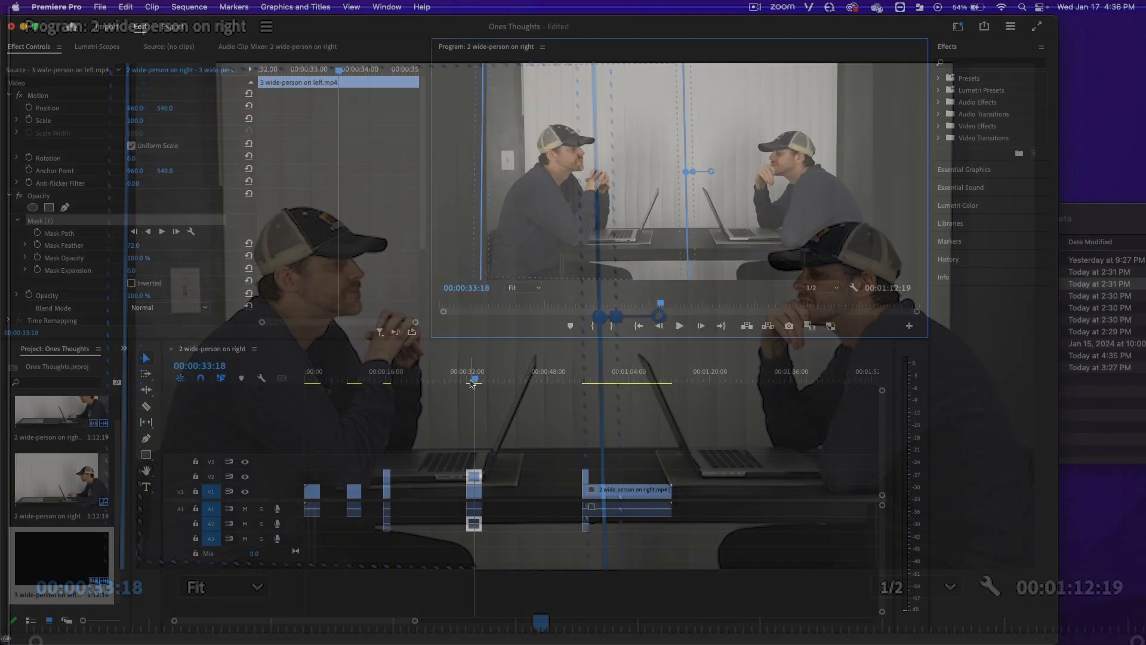
Step: Play the masked segment from 00:00:32:00 to check the blend between the two takes
left_click(470, 380)
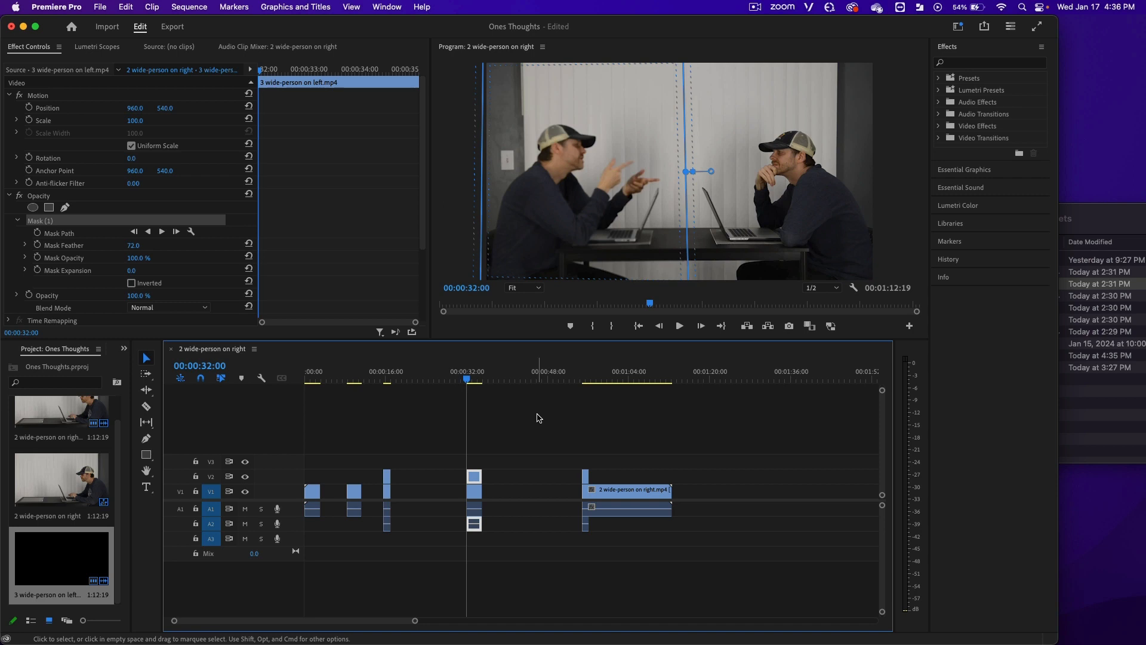
left_click(679, 325)
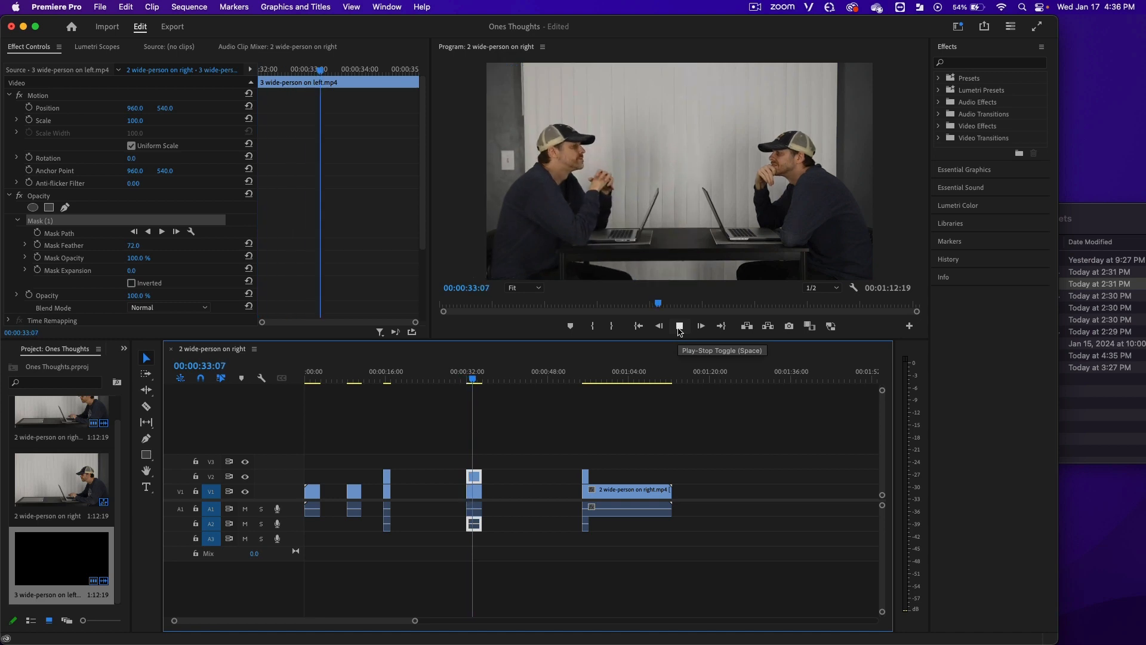
left_click(679, 326)
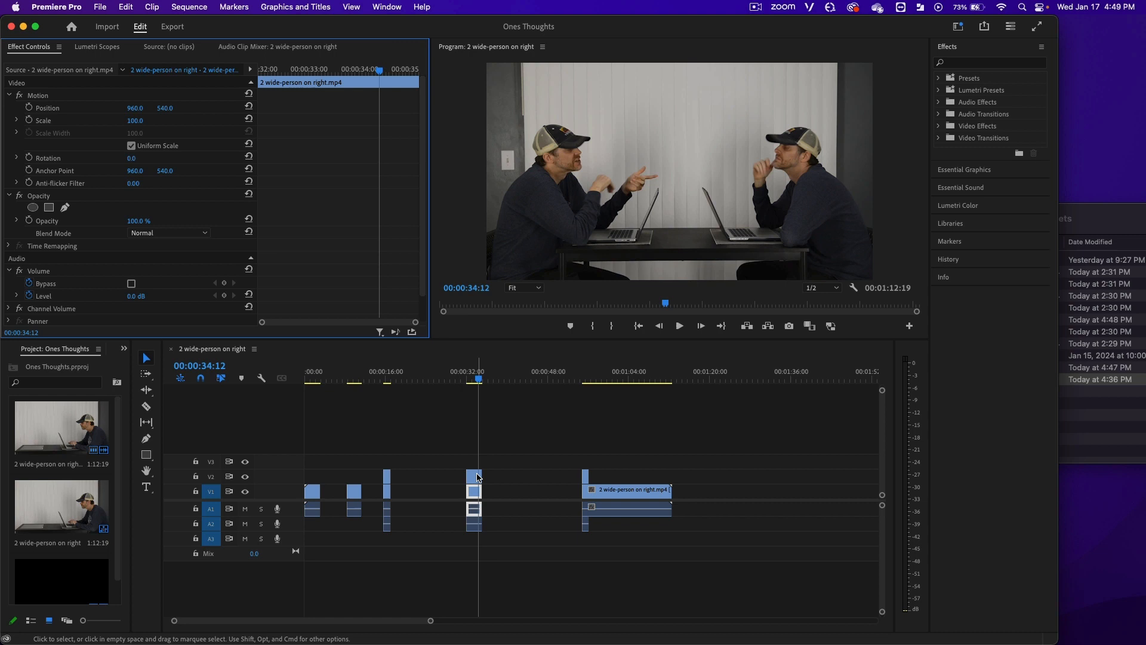
Step: Copy Mask (1) from the Opacity effect of the V2 segment at 00:00:34:12
left_click(476, 477)
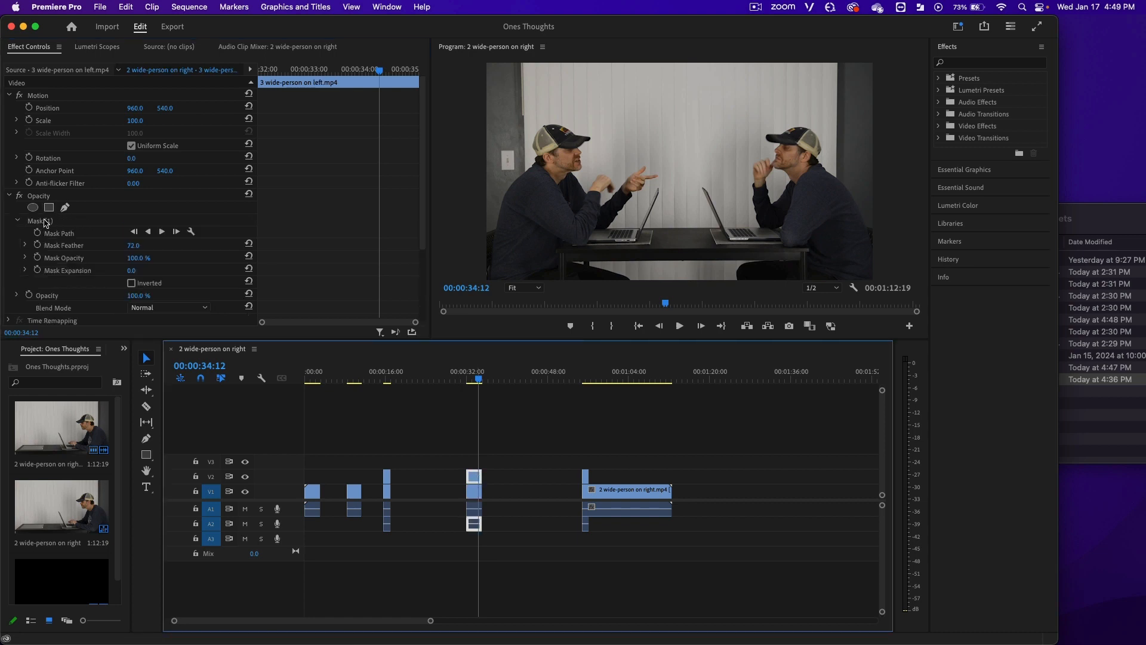
left_click(67, 222)
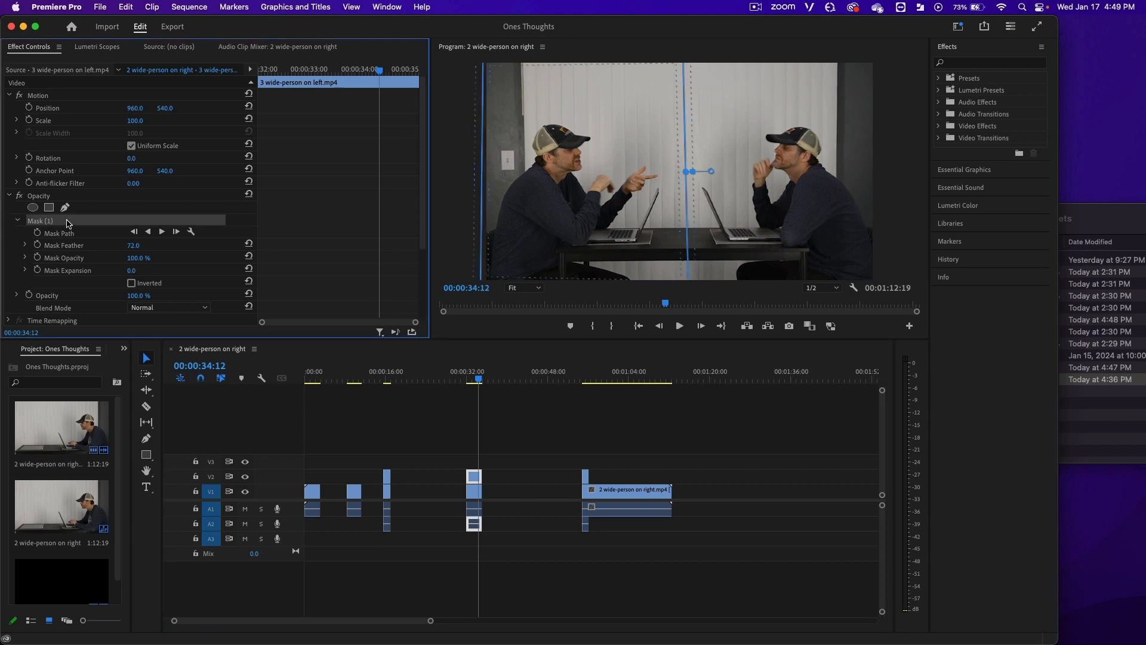
right_click(184, 223)
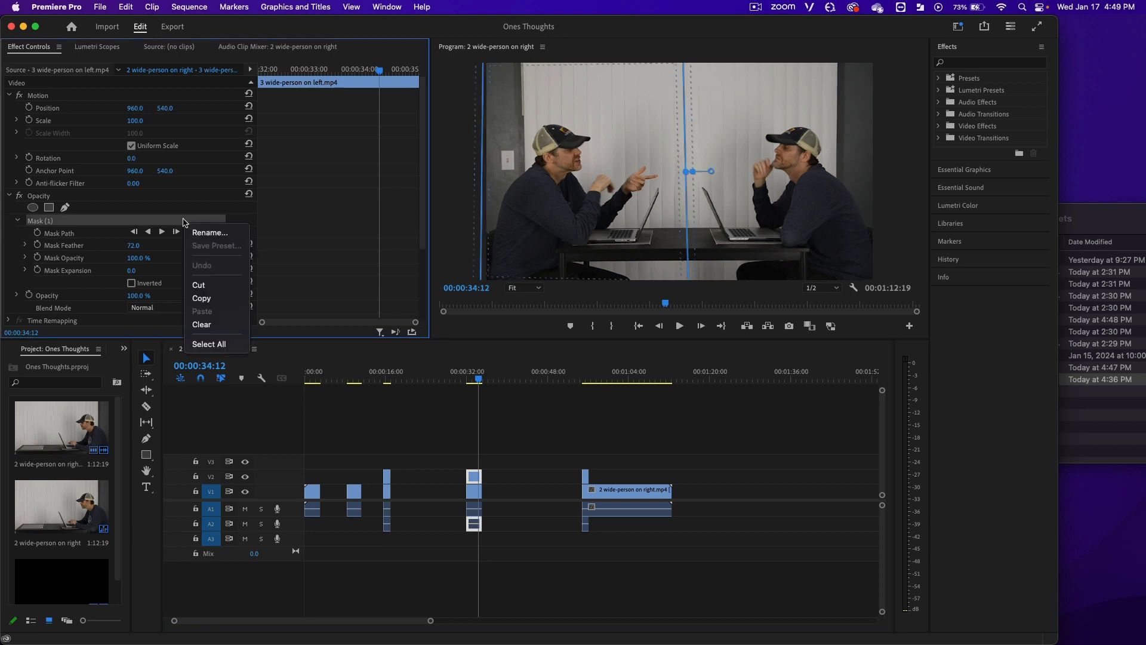
left_click(228, 299)
Step: Paste the copied mask onto the Opacity effect of the V2 segment at 00:00:16:01
left_click(386, 375)
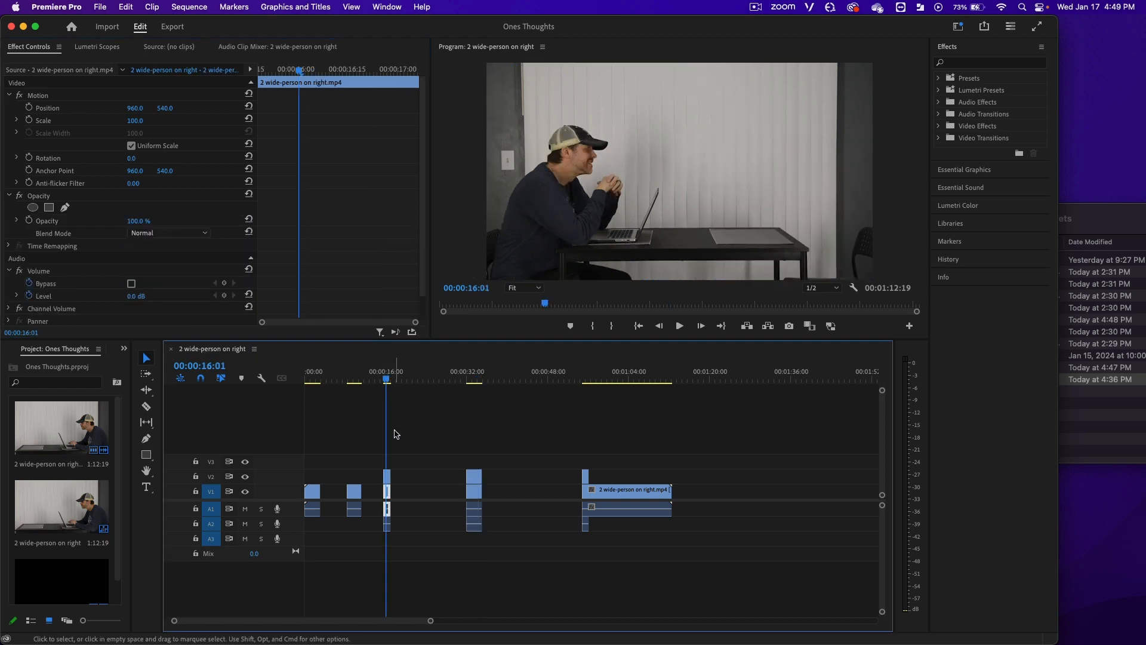
left_click(389, 478)
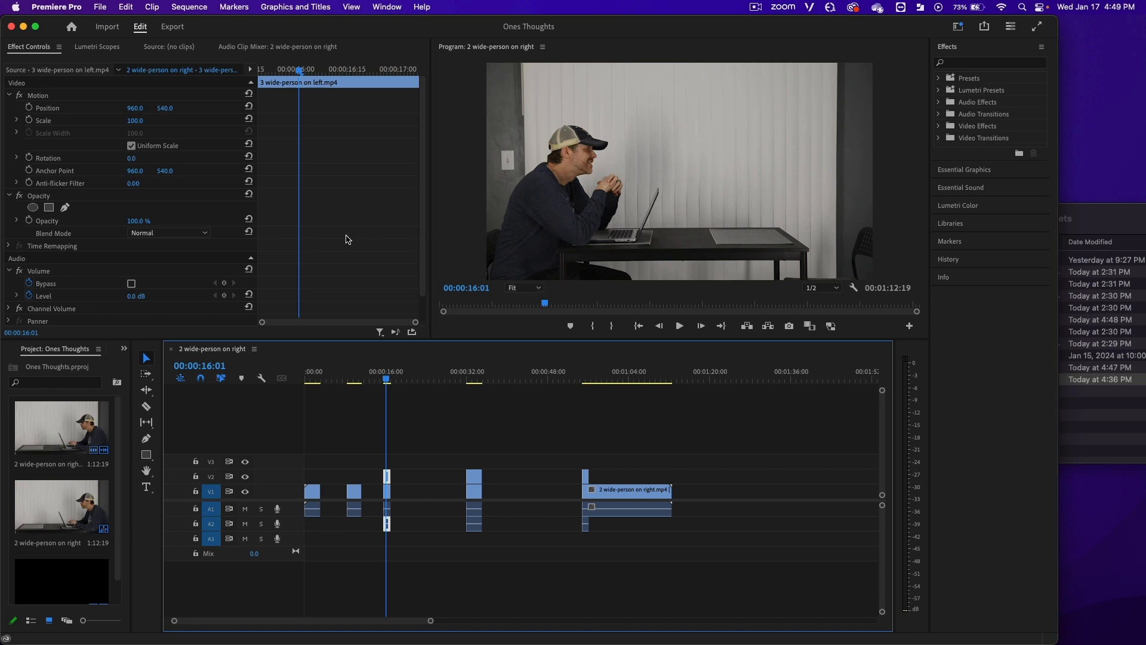
left_click(138, 197)
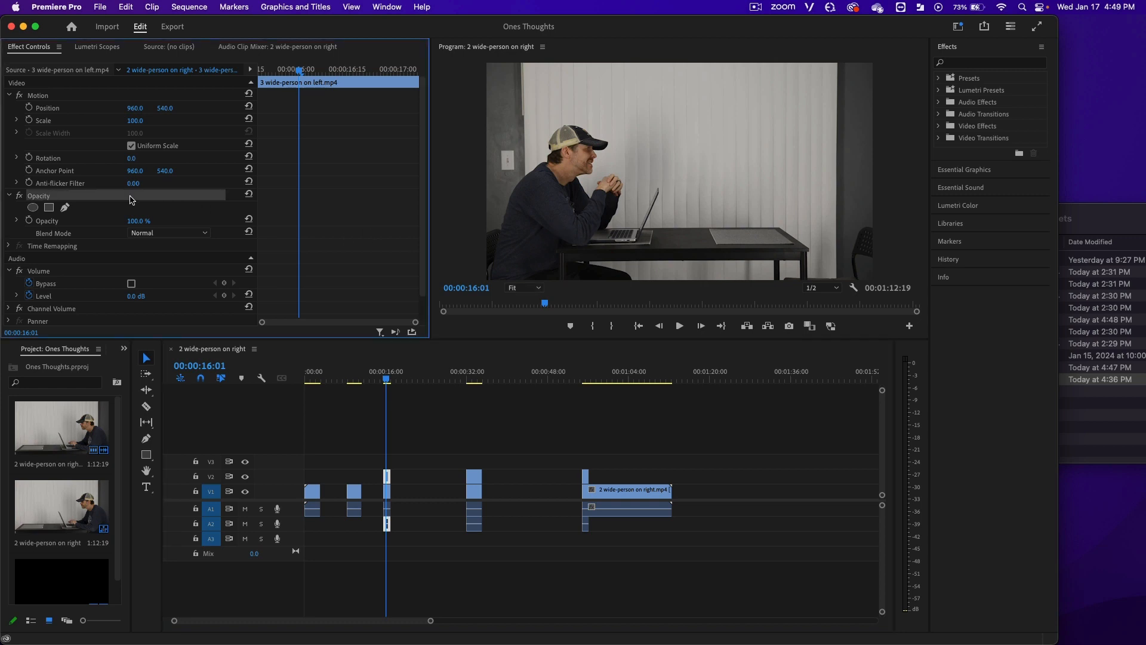
right_click(130, 200)
left_click(150, 289)
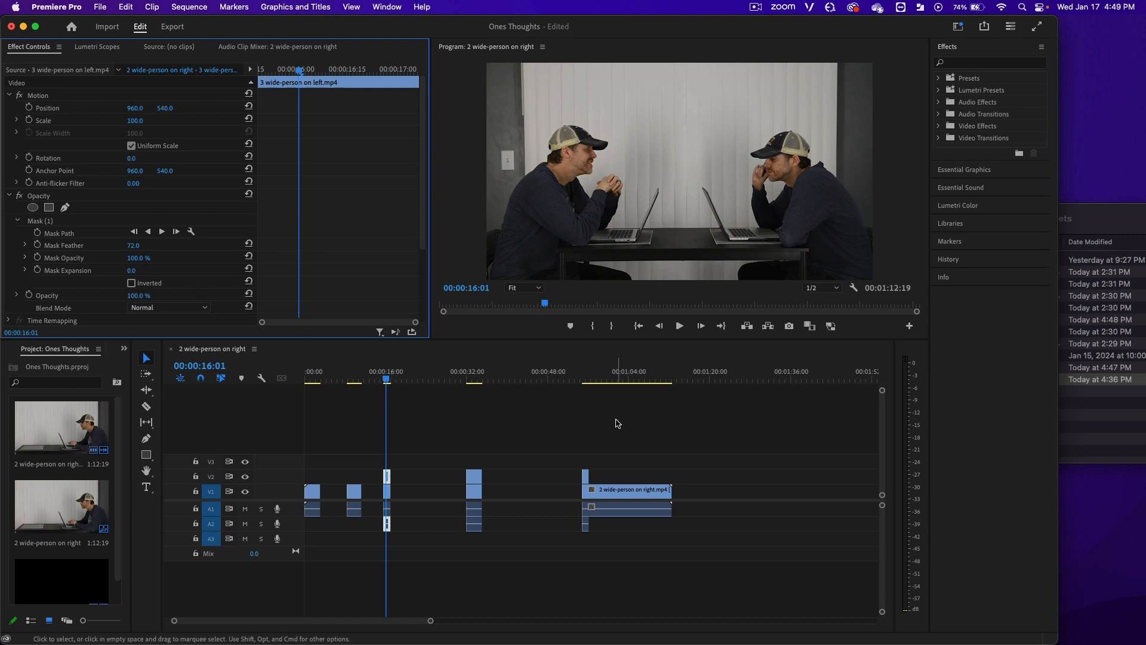
Step: Paste the copied mask onto the Opacity effect of the last V2 segment at 00:00:55:05
left_click(586, 479)
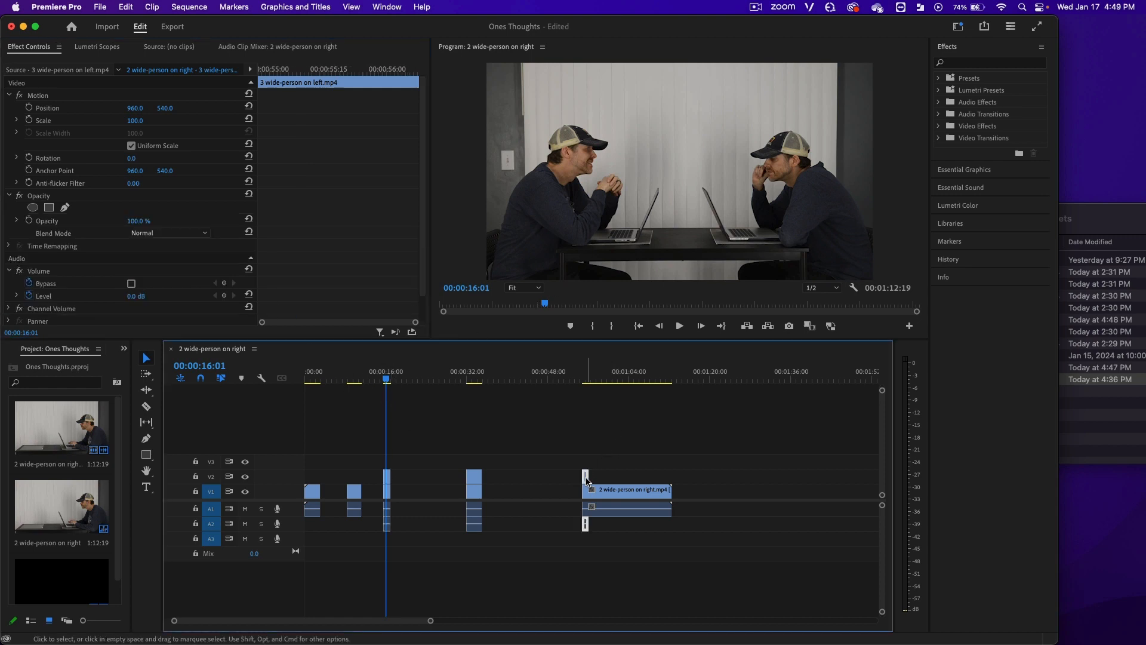
left_click(585, 379)
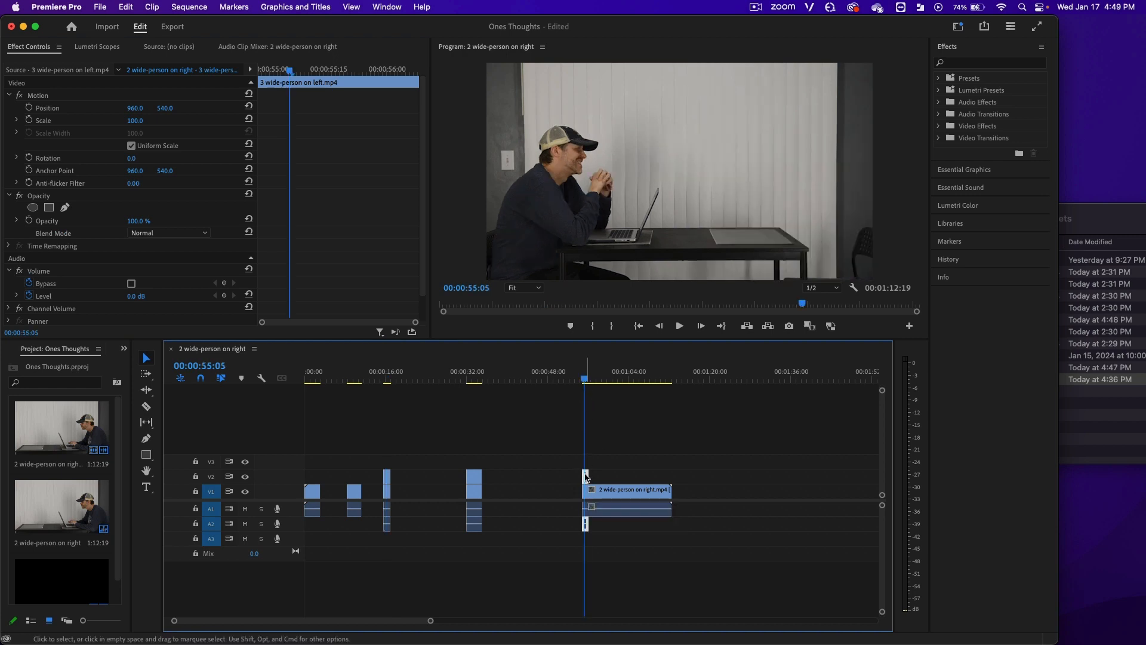
left_click(132, 199)
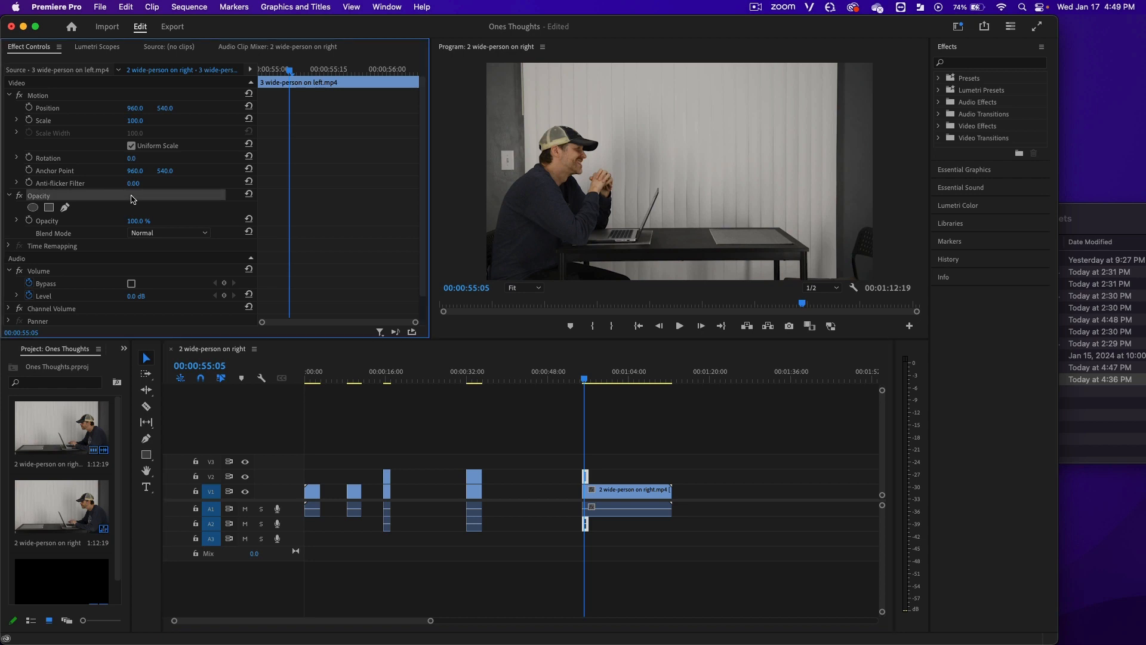
key("super+v")
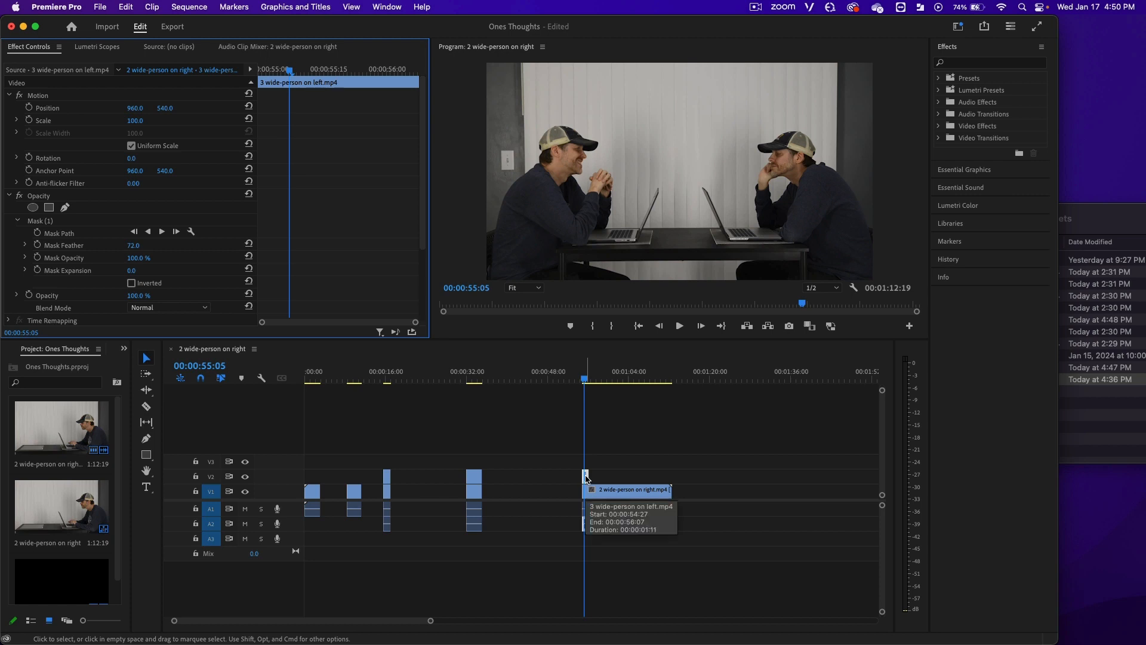
Step: Apply the default transitions to the start of the "3 wide-person on left.mp4" segment at 00:00:15:19
left_click(387, 477)
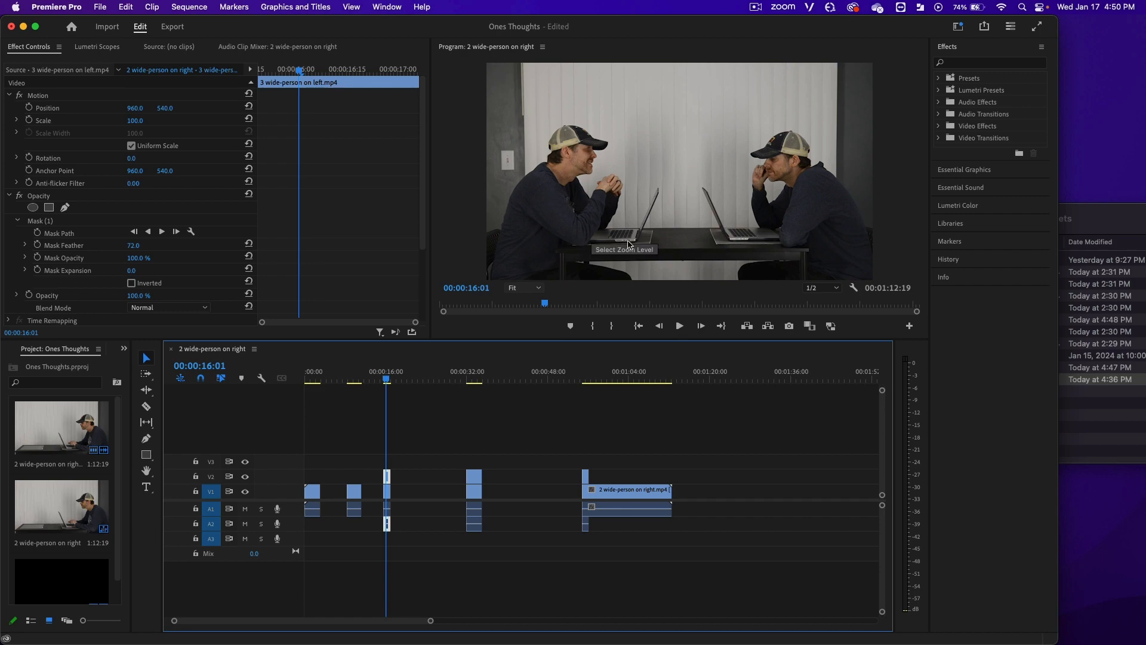
left_click_drag(430, 620, 223, 621)
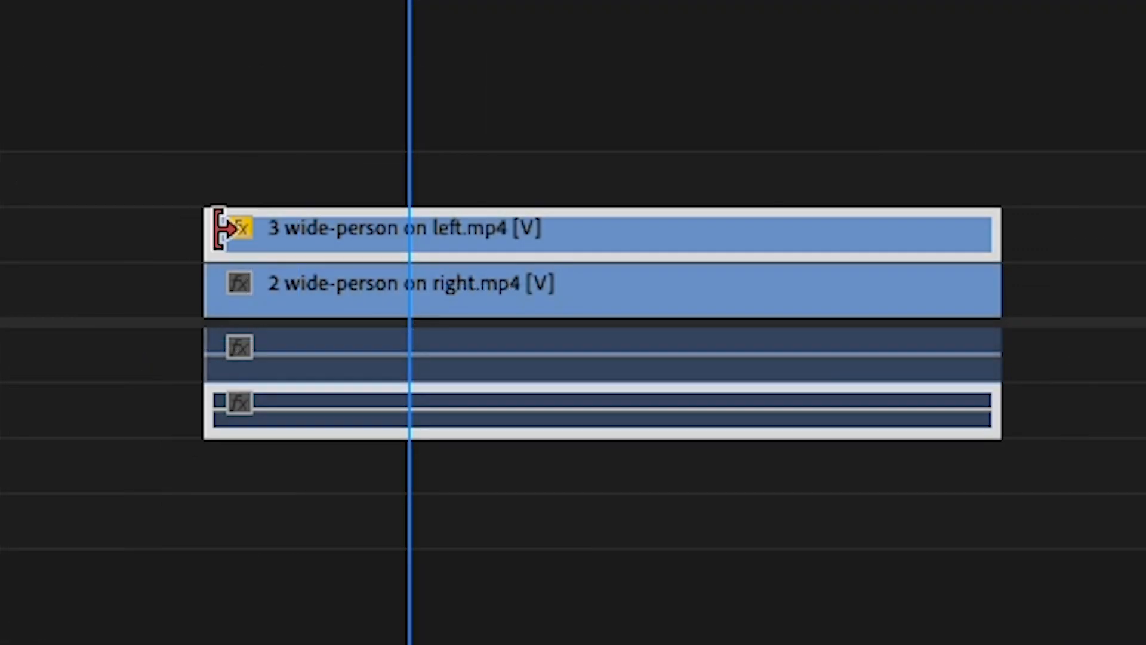
left_click(213, 233)
right_click(216, 242)
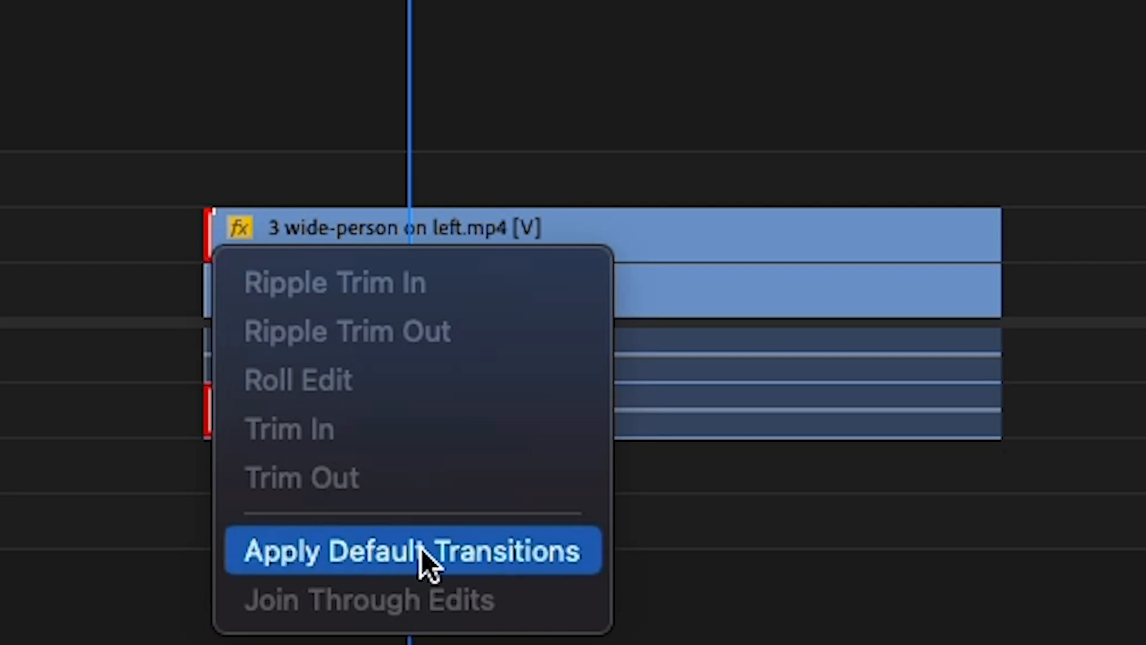
left_click(488, 561)
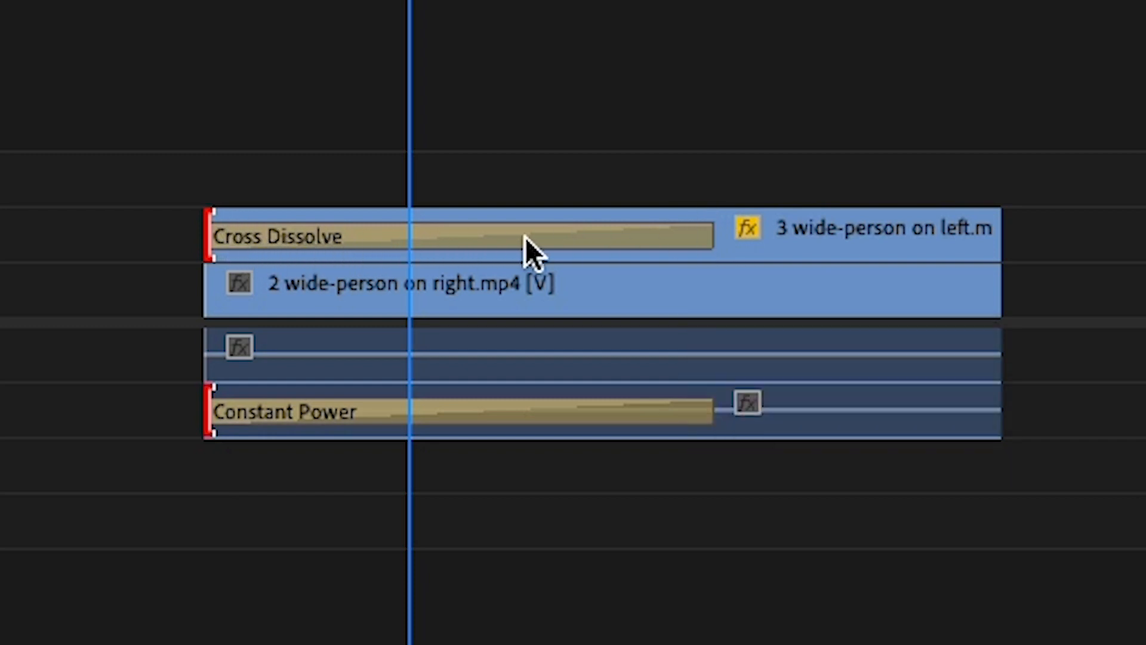
Step: Shorten that segment's Cross Dissolve so it ends at about 00:00:16:10, playing from 00:00:15:19 to check the fade-in
left_click_drag(711, 239, 416, 231)
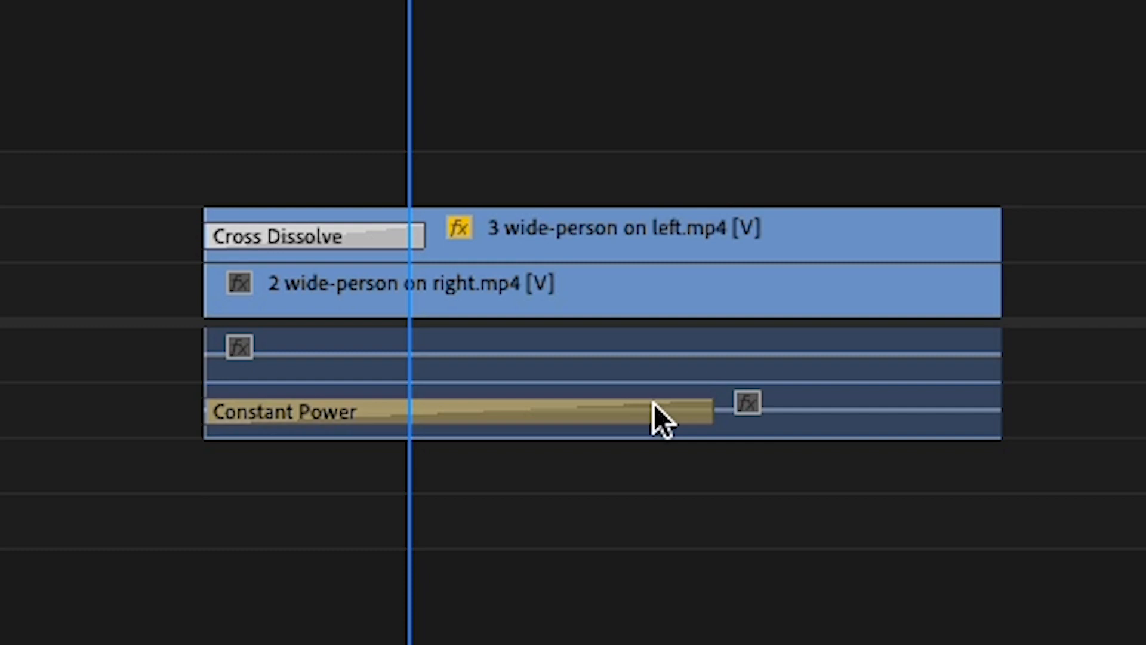
left_click_drag(409, 2, 204, 2)
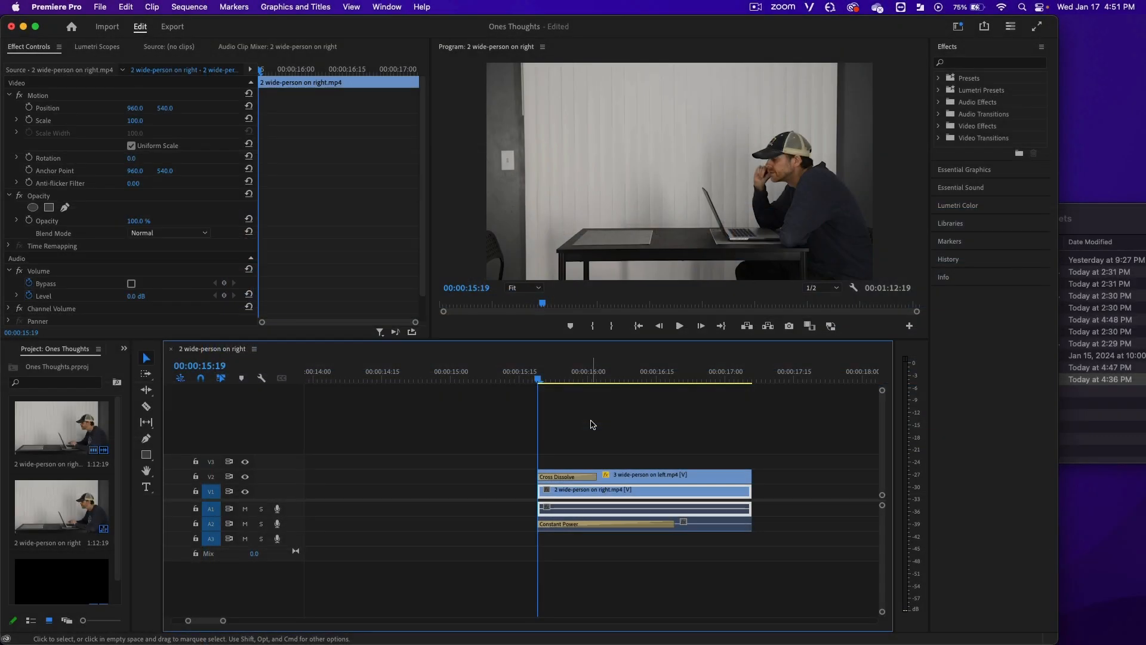
key("space")
key("space")
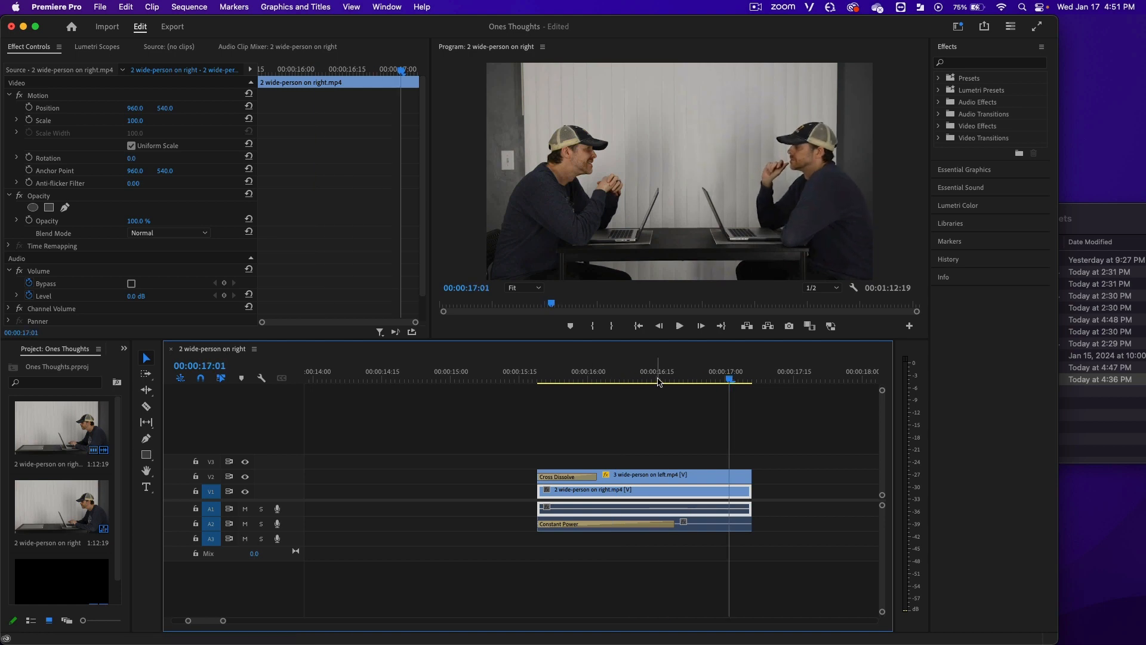
left_click_drag(596, 476, 632, 474)
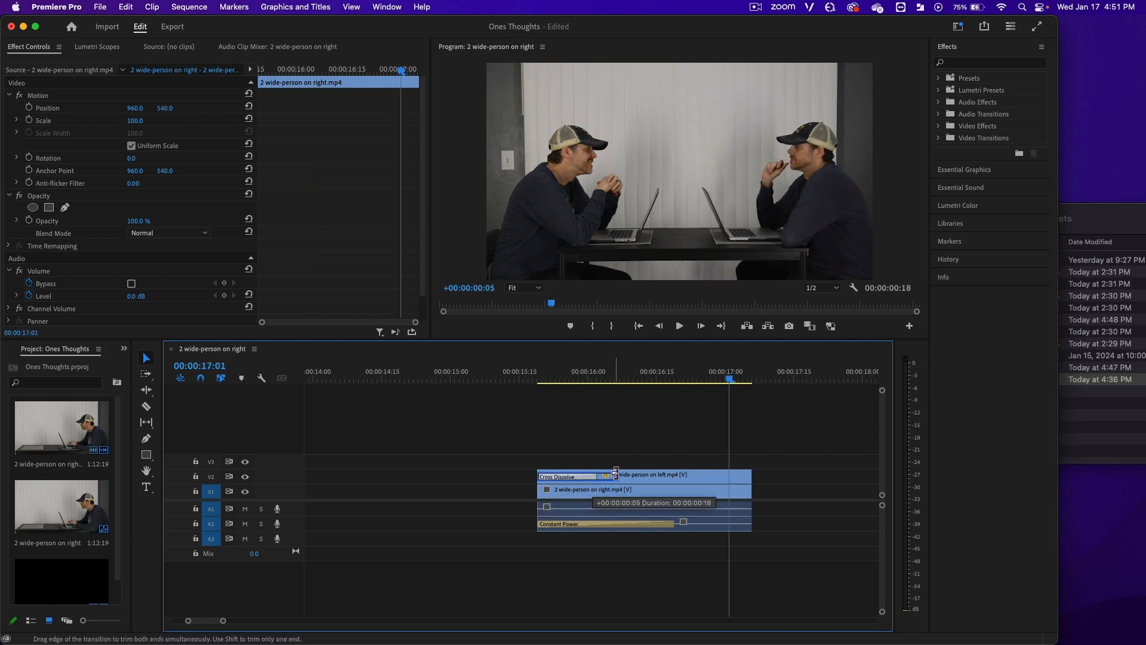
left_click(603, 379)
left_click_drag(604, 380, 538, 379)
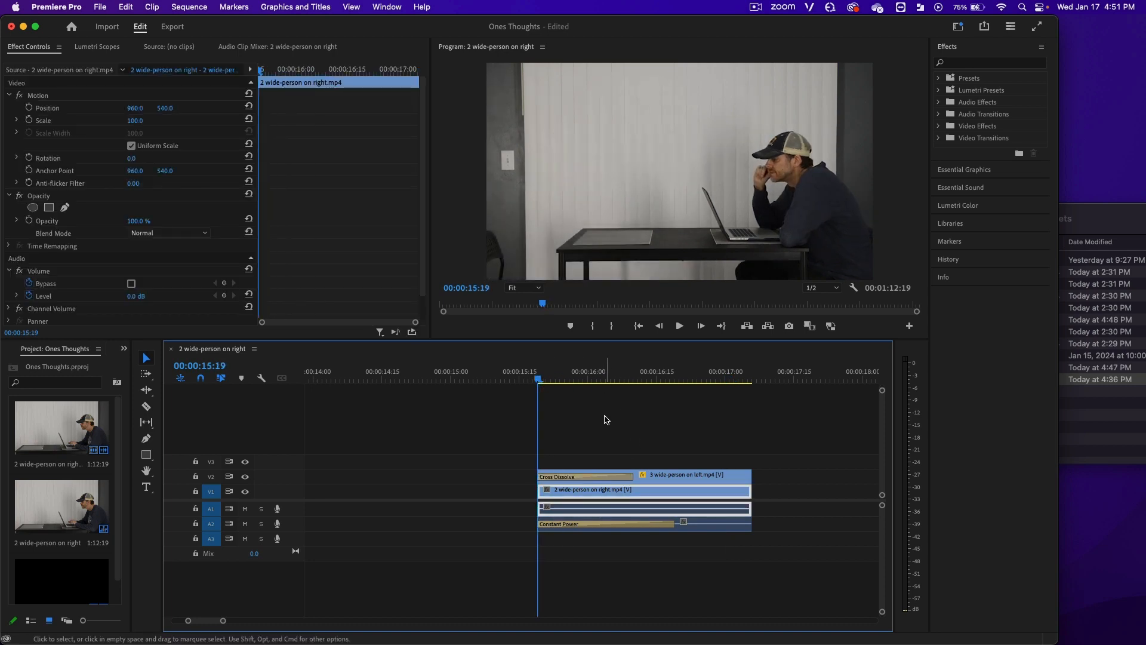
key("space")
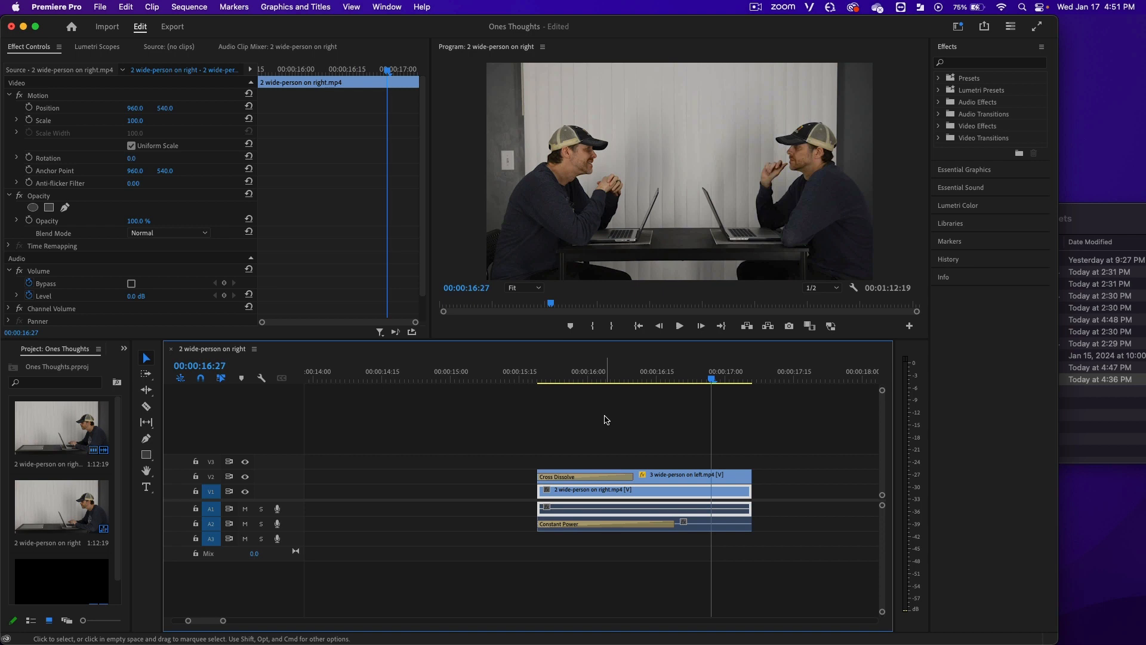
Step: Apply the default transitions to the end of the last "3 wide-person on left.mp4" segment on V2
scroll(632, 429, "down", 5)
scroll(633, 434, "down", 8)
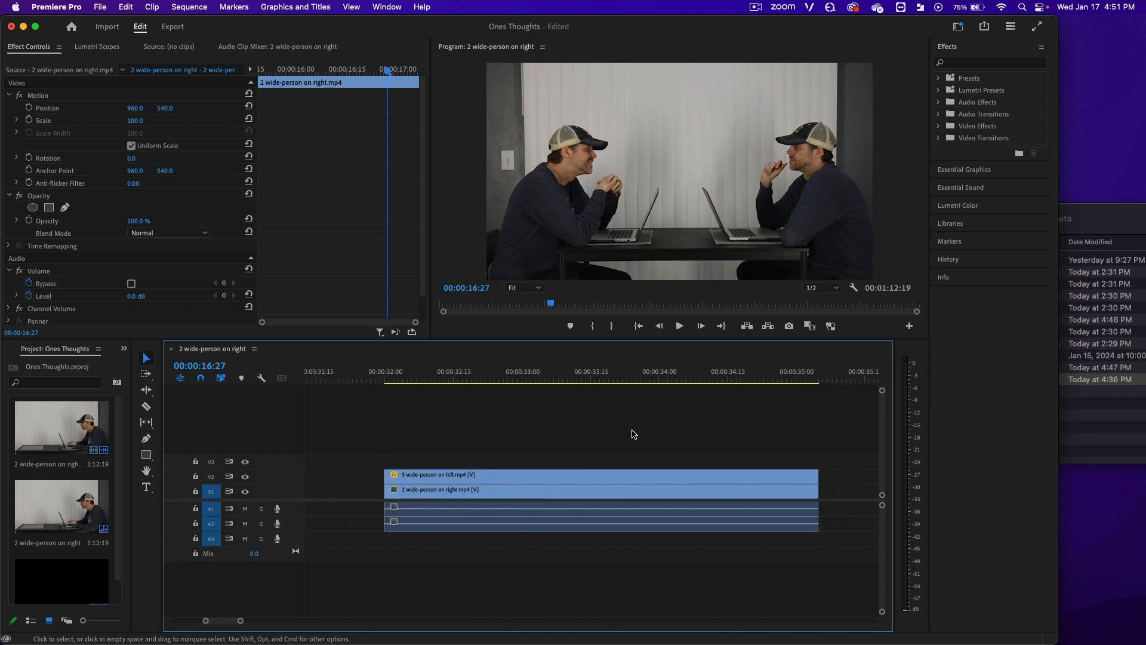
scroll(633, 433, "down", 8)
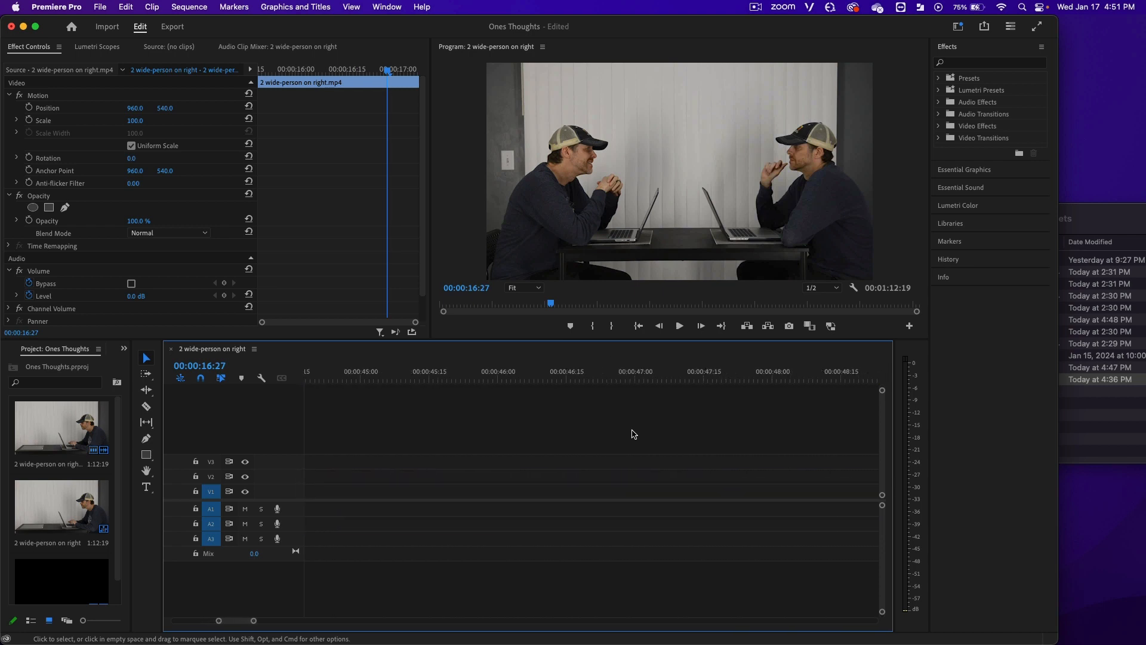
left_click(608, 473)
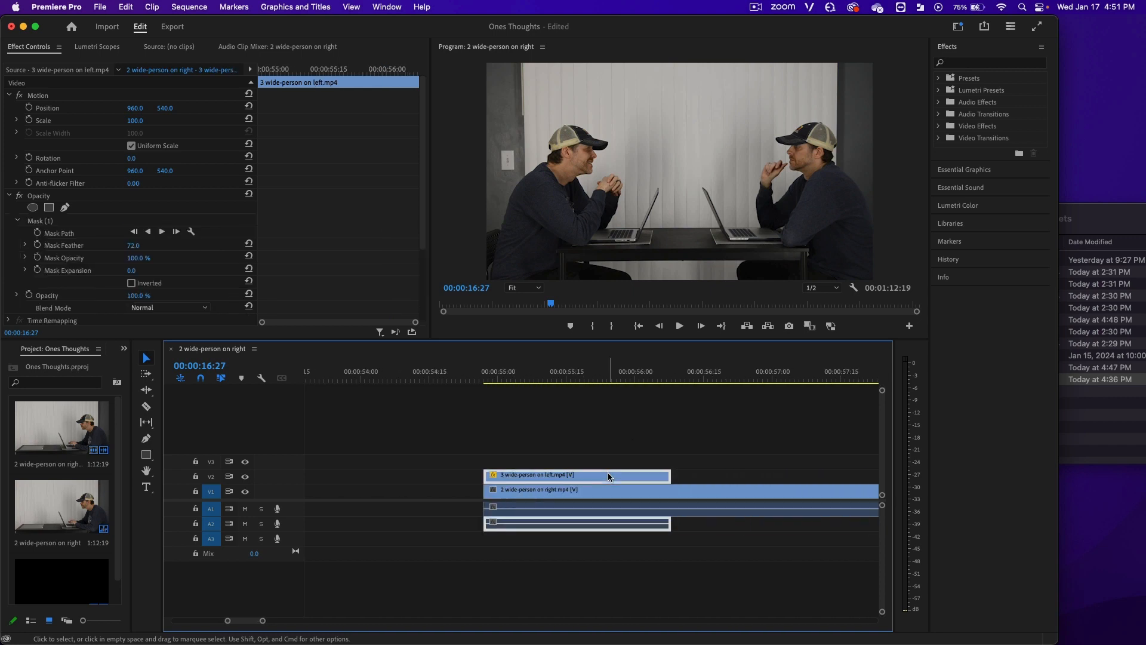
right_click(668, 476)
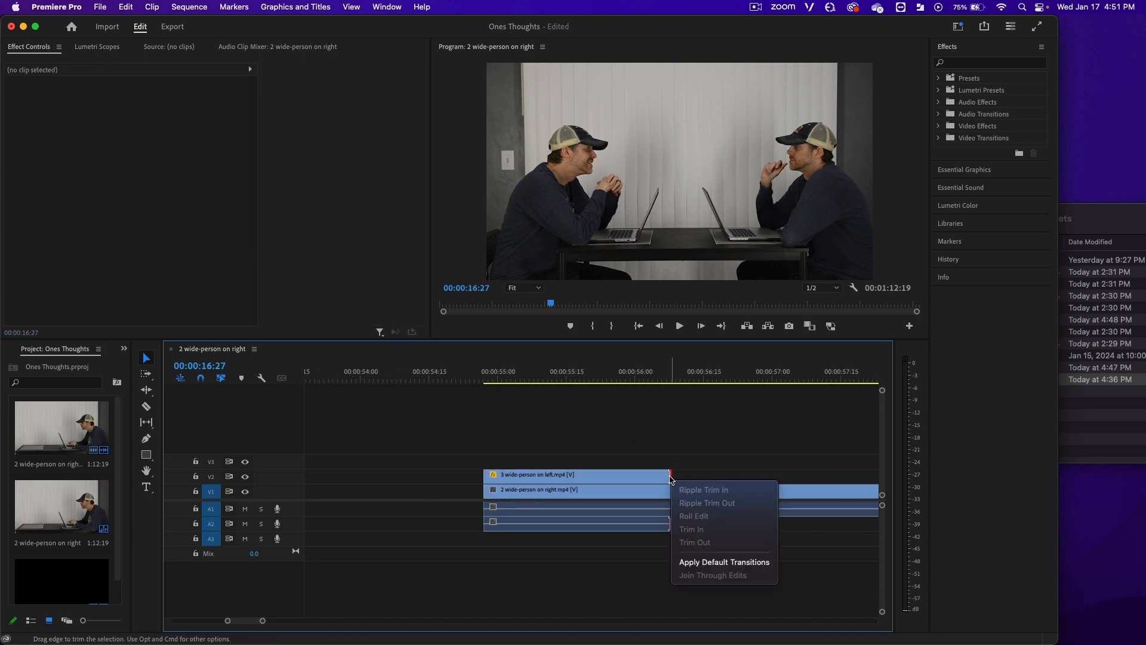
left_click(716, 564)
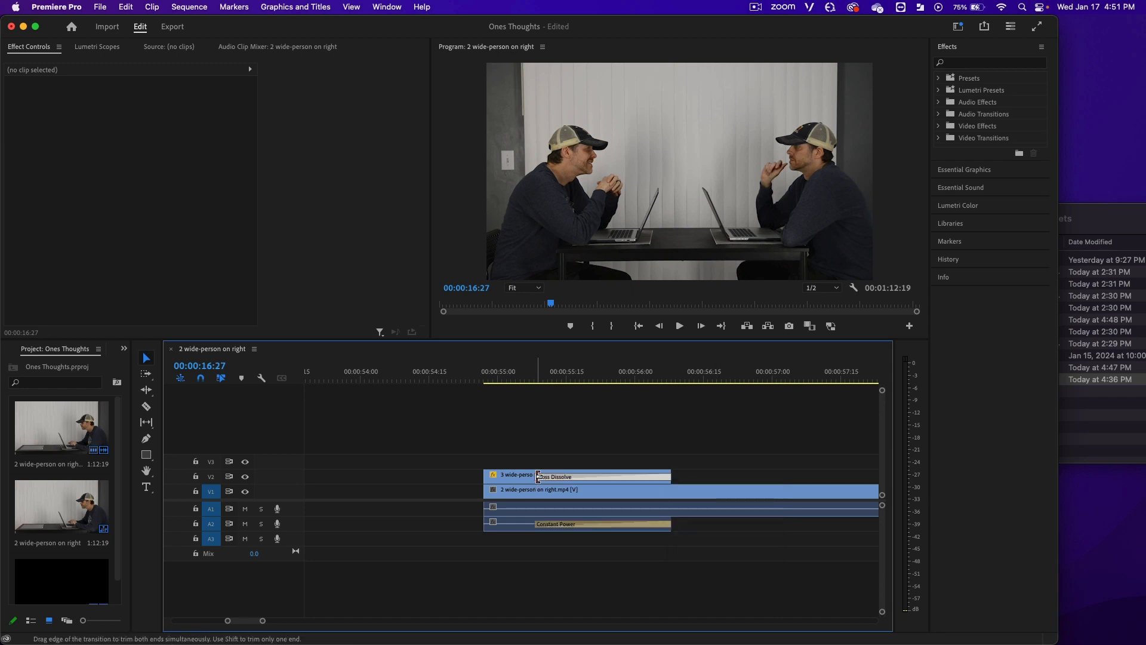
Step: Shorten the ending Cross Dissolve to 21 frames and play the segment from 00:00:54:27 to check the fade-out
left_click_drag(542, 476, 577, 477)
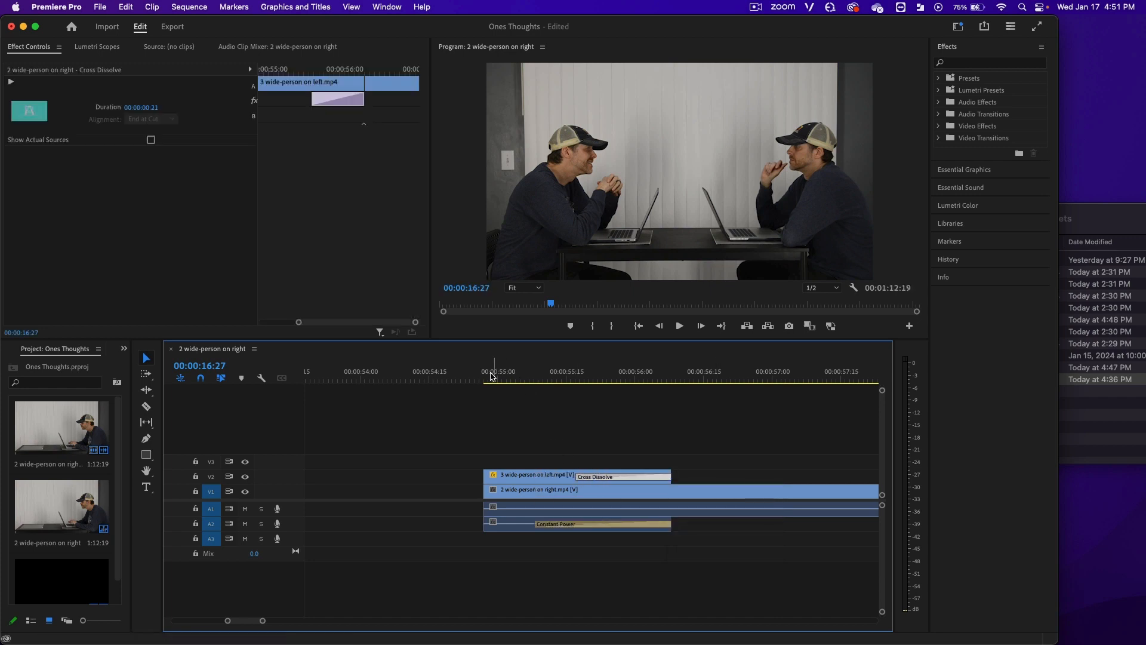
left_click(491, 375)
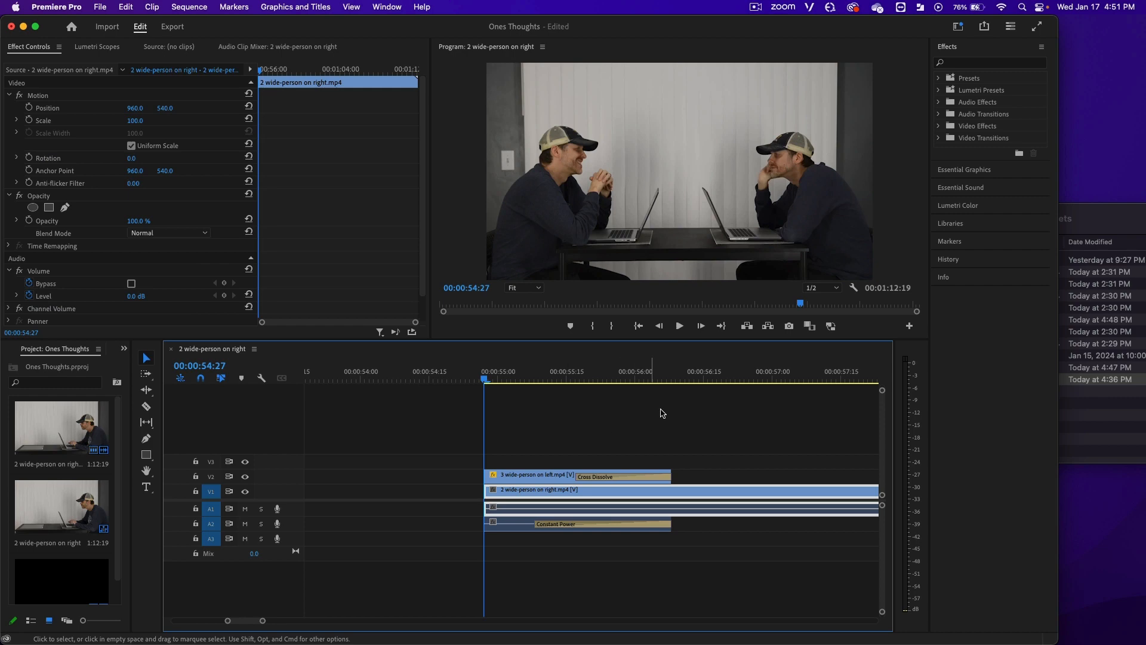
key("space")
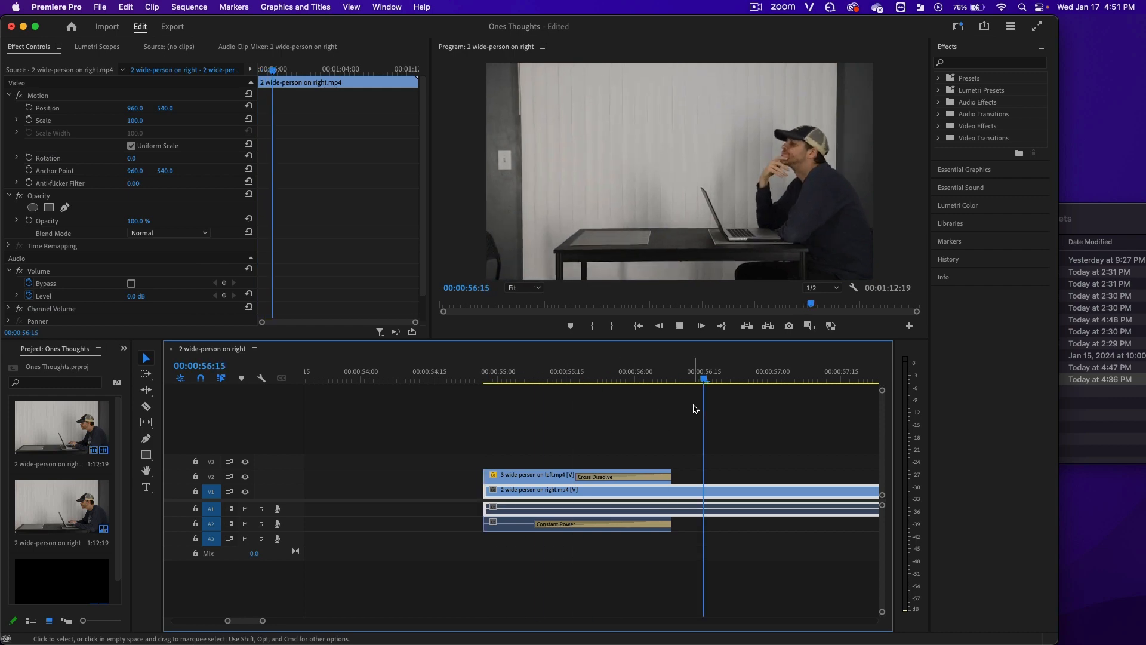